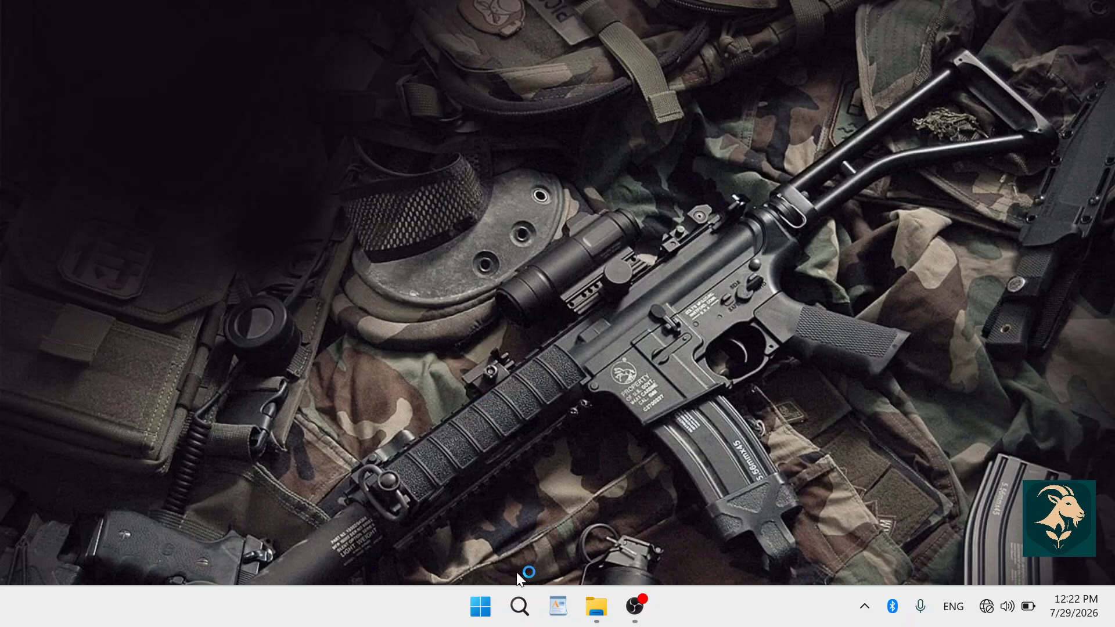
# Search Windows for 'farm' and launch FarmApp from the best match.
pyautogui.click(519, 610)
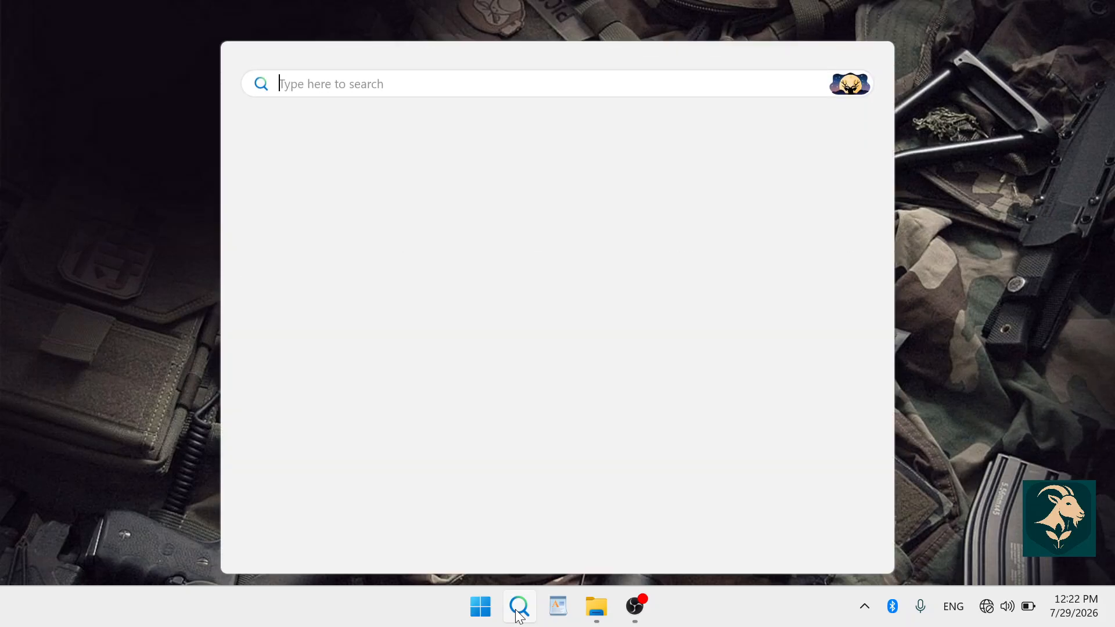
pyautogui.write('farm')
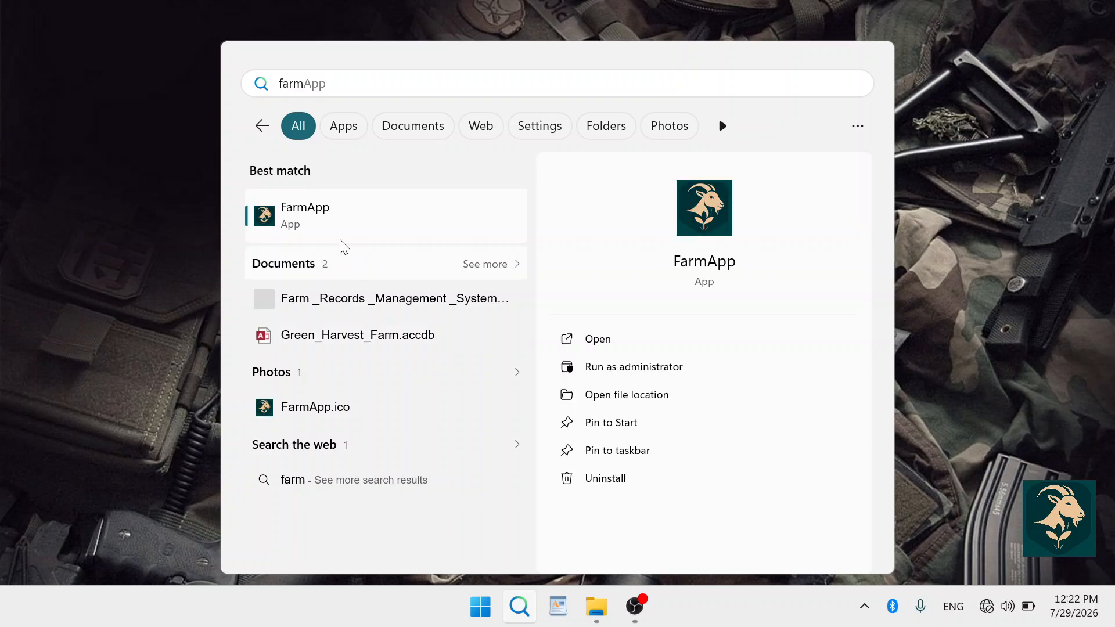
pyautogui.click(316, 215)
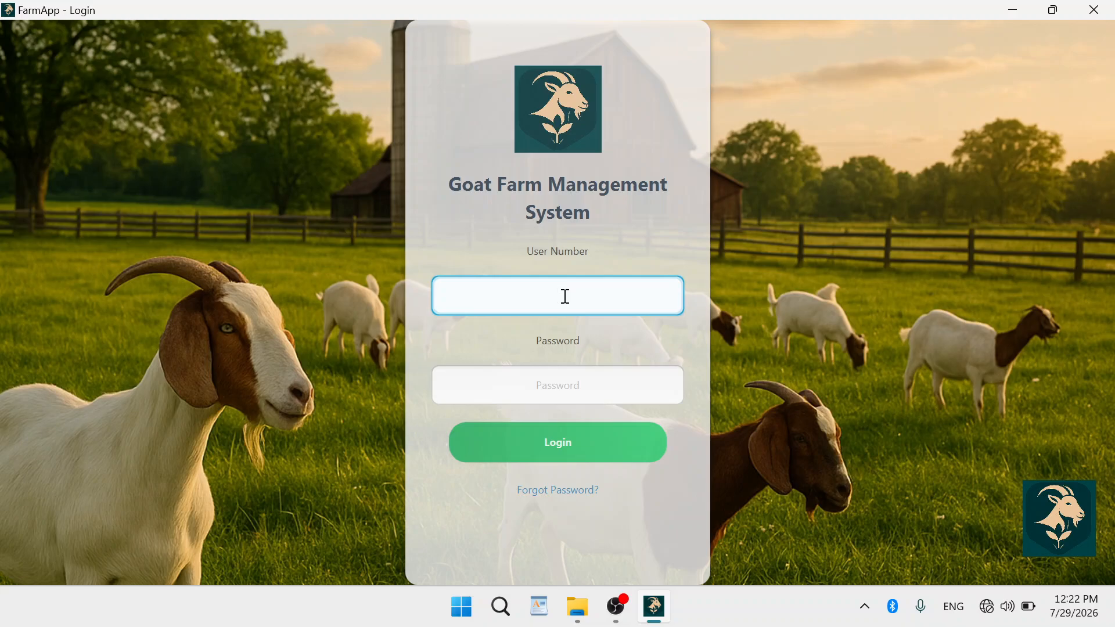
# Log in to the Goat Farm Management System with the user number and password.
pyautogui.click(541, 381)
pyautogui.write('••')
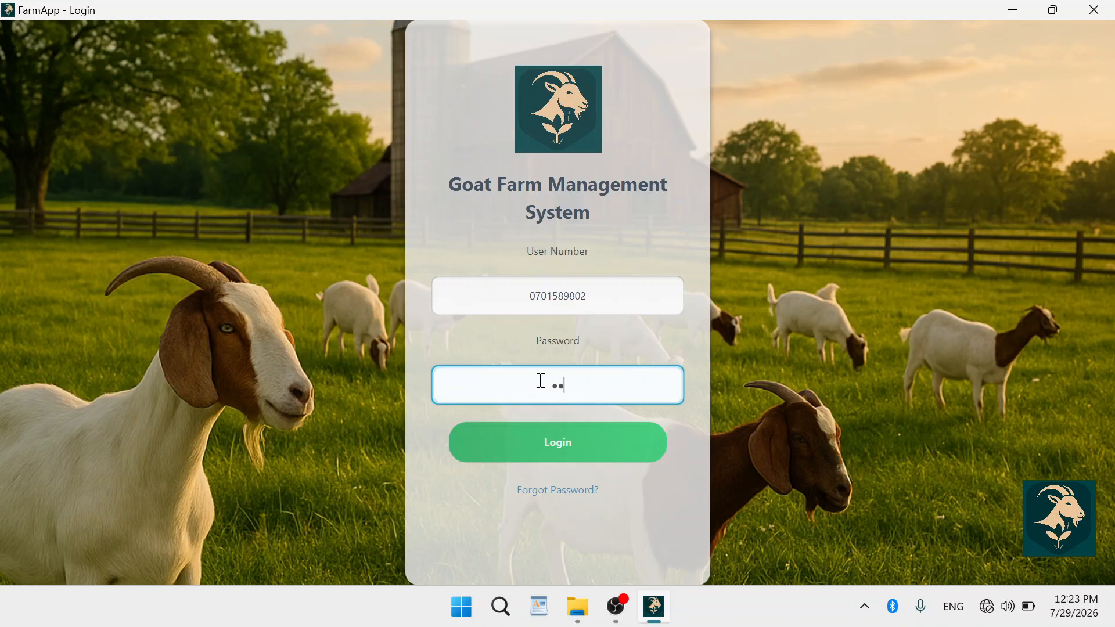
pyautogui.write('••••••')
pyautogui.click(573, 442)
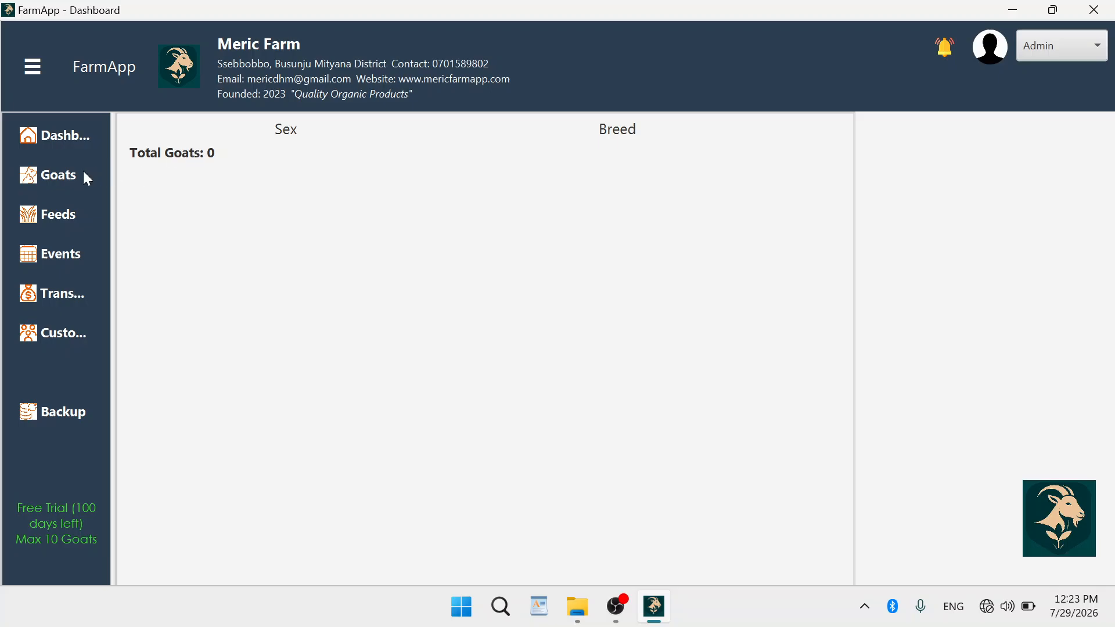
# Show the empty Goats List, dismiss the reminders and widen the list panel.
pyautogui.click(48, 174)
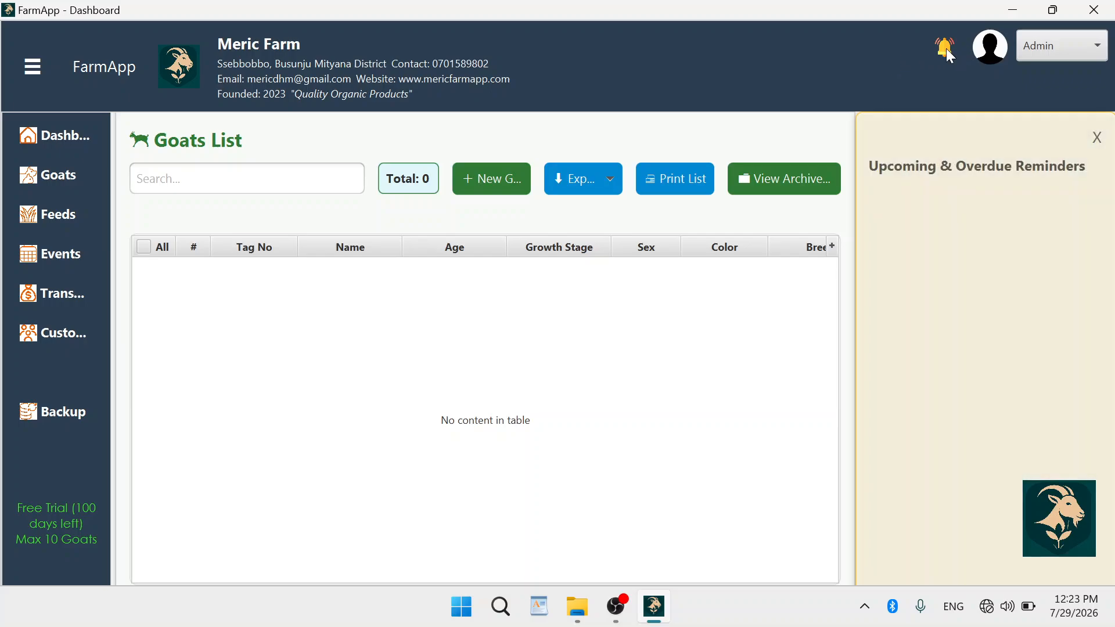
pyautogui.click(946, 47)
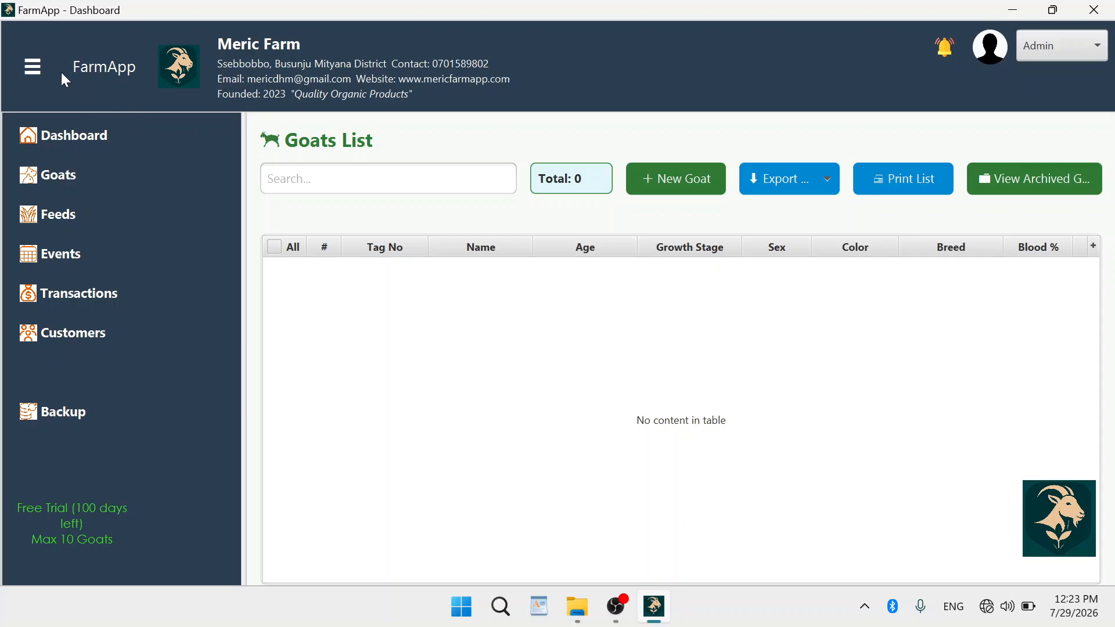
pyautogui.click(38, 67)
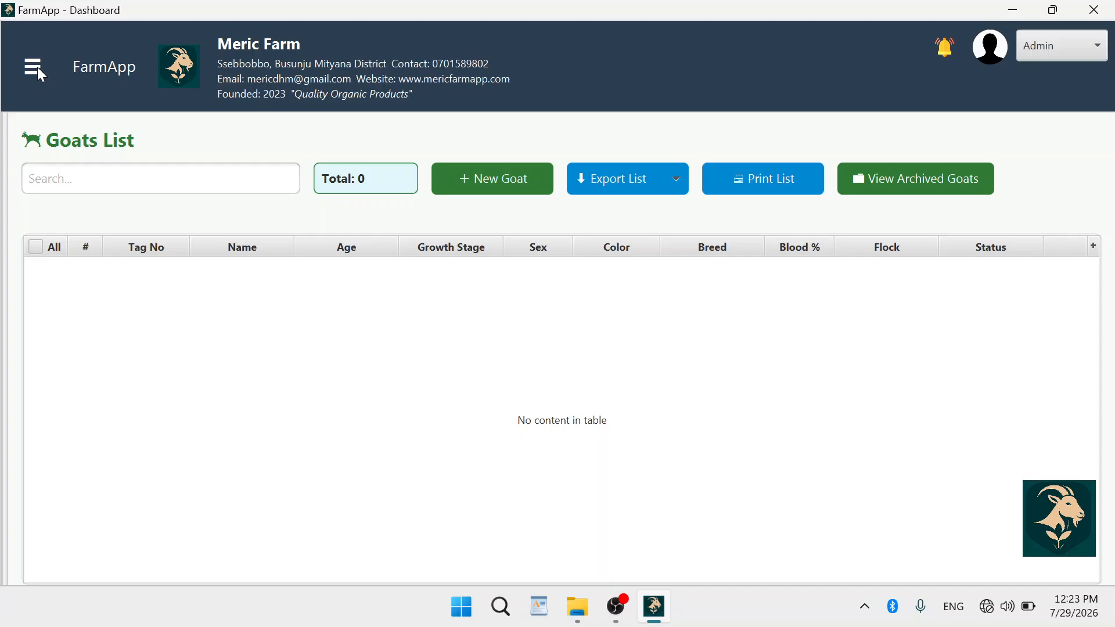
pyautogui.click(35, 67)
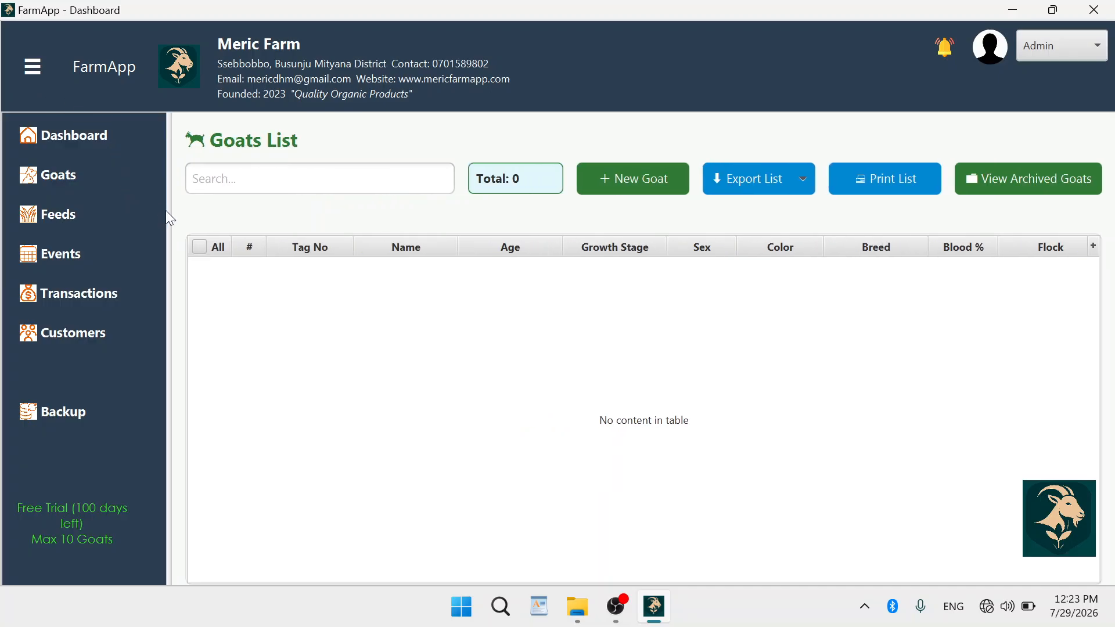
pyautogui.moveTo(166, 236); pyautogui.dragTo(145, 236)
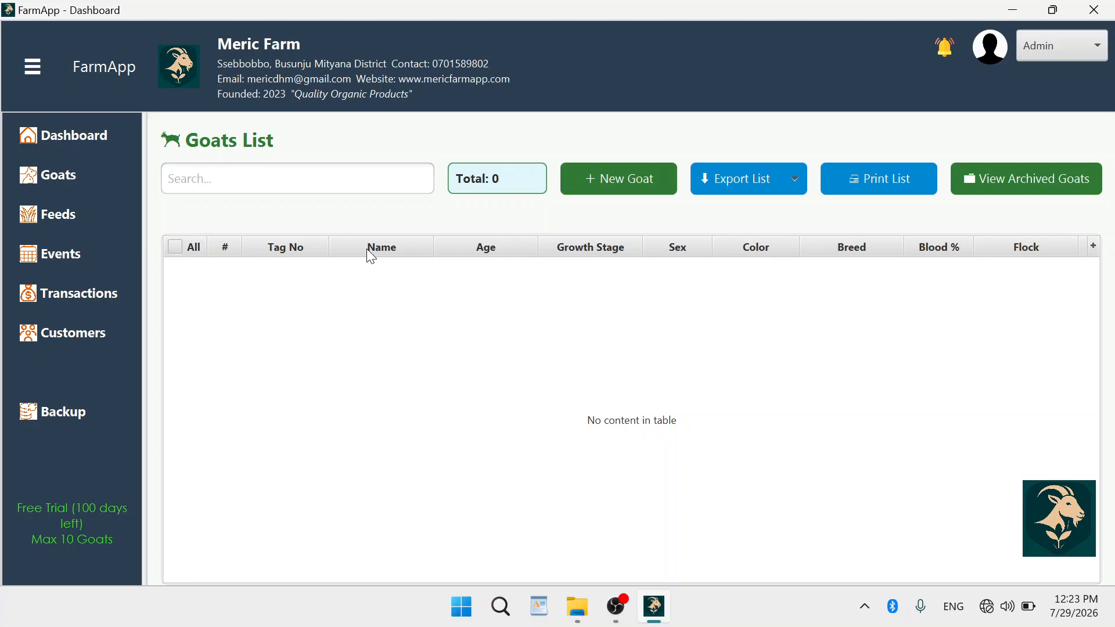
# Start a New Goat Entry with tag M001 and name Jannie.
pyautogui.click(606, 182)
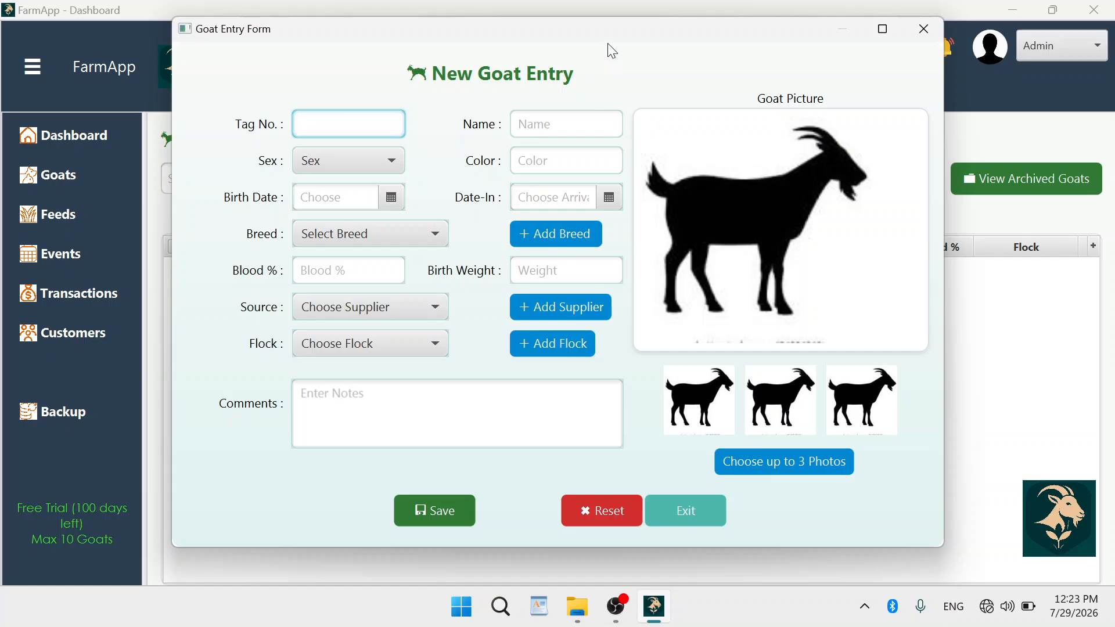
pyautogui.moveTo(613, 40); pyautogui.dragTo(554, 44)
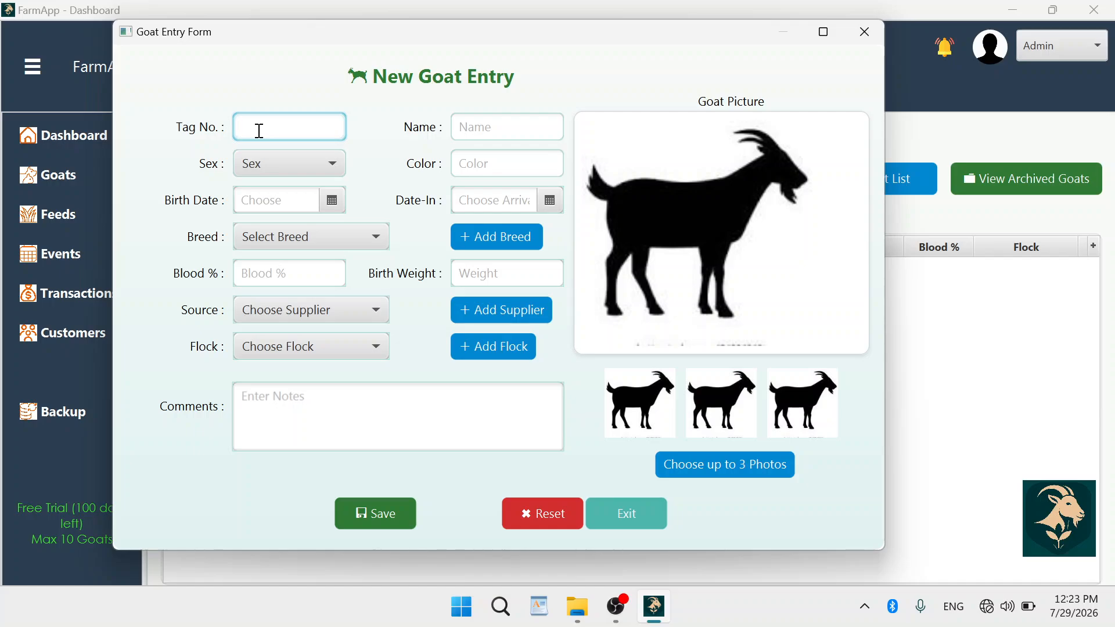
pyautogui.write('M001')
pyautogui.click(472, 122)
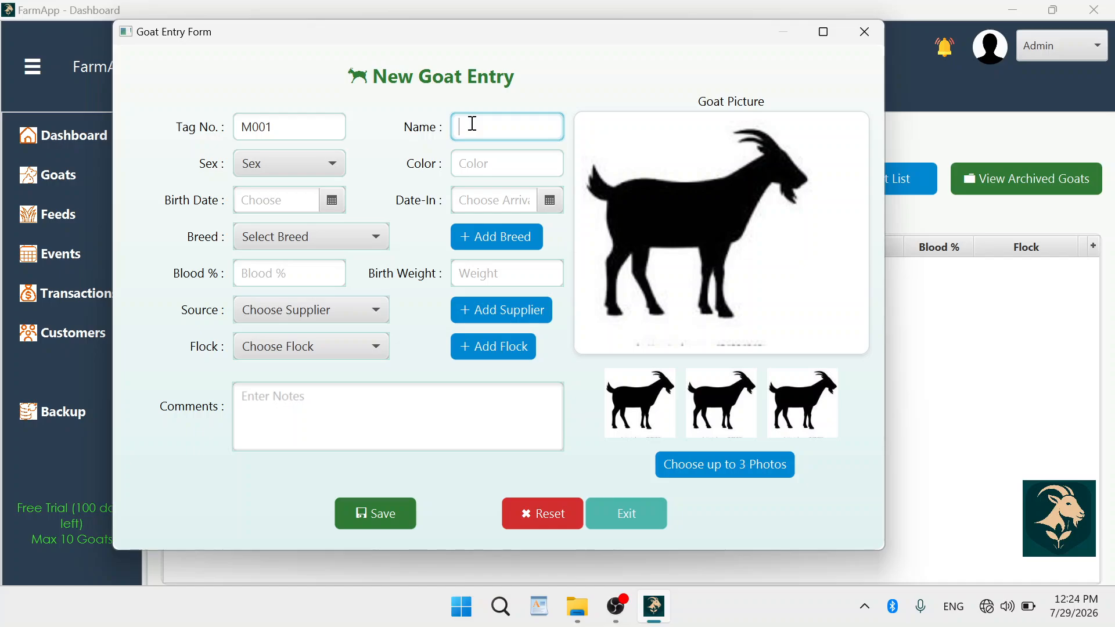
pyautogui.write('Jaan')
pyautogui.write('ie')
# Set the goat's sex to Female and its colour to Brown.
pyautogui.click(331, 165)
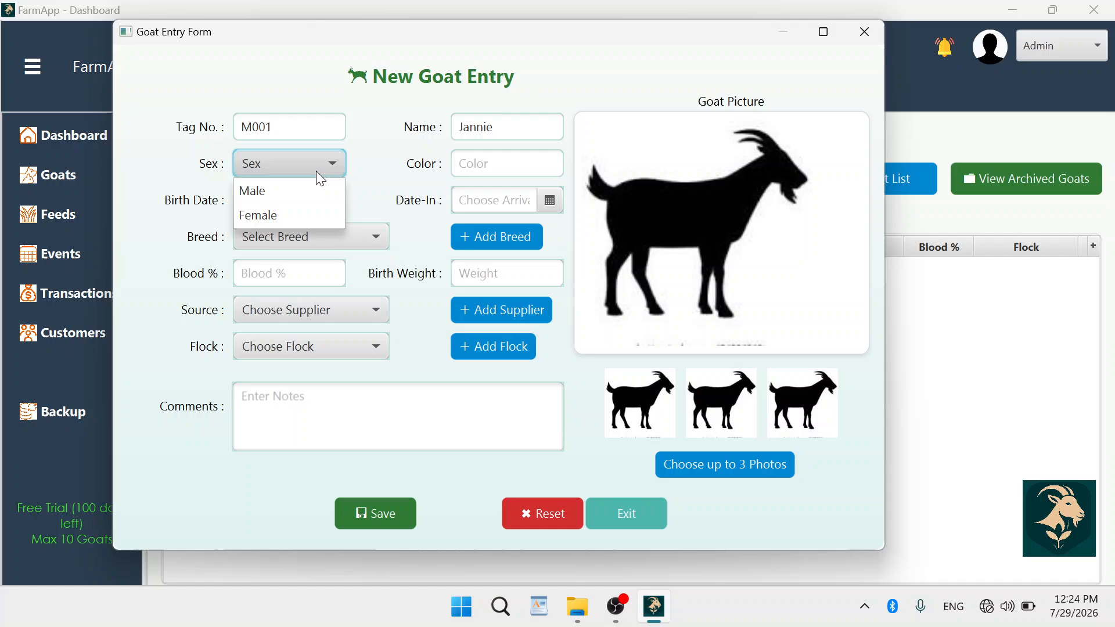
pyautogui.click(278, 210)
pyautogui.click(489, 165)
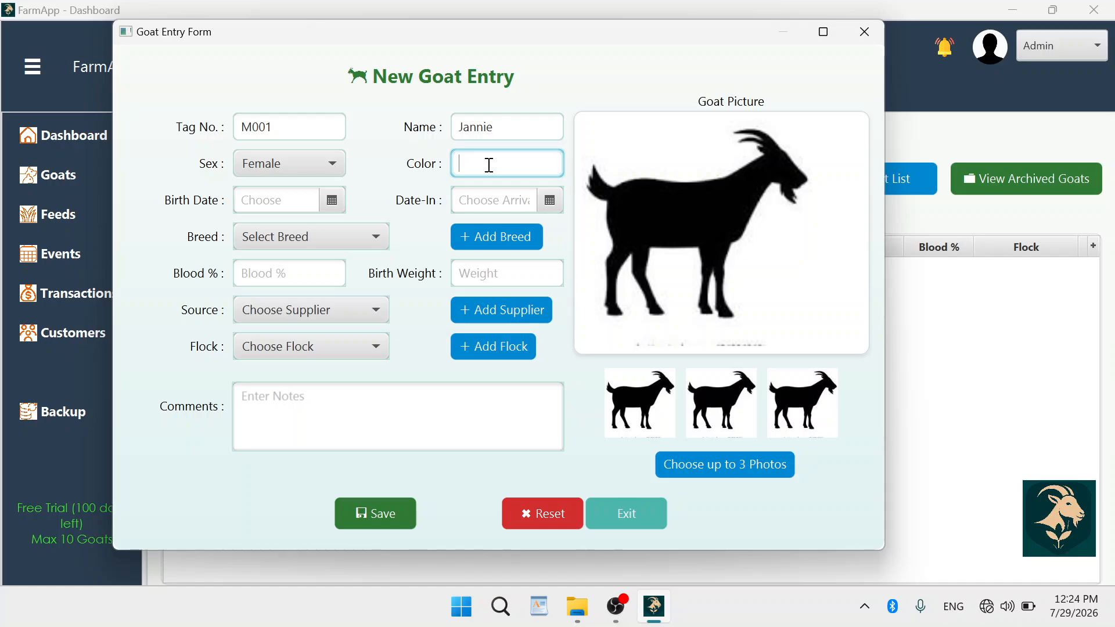
pyautogui.write('Brown')
# Set the goat's birth date to 18 June 2025.
pyautogui.click(335, 203)
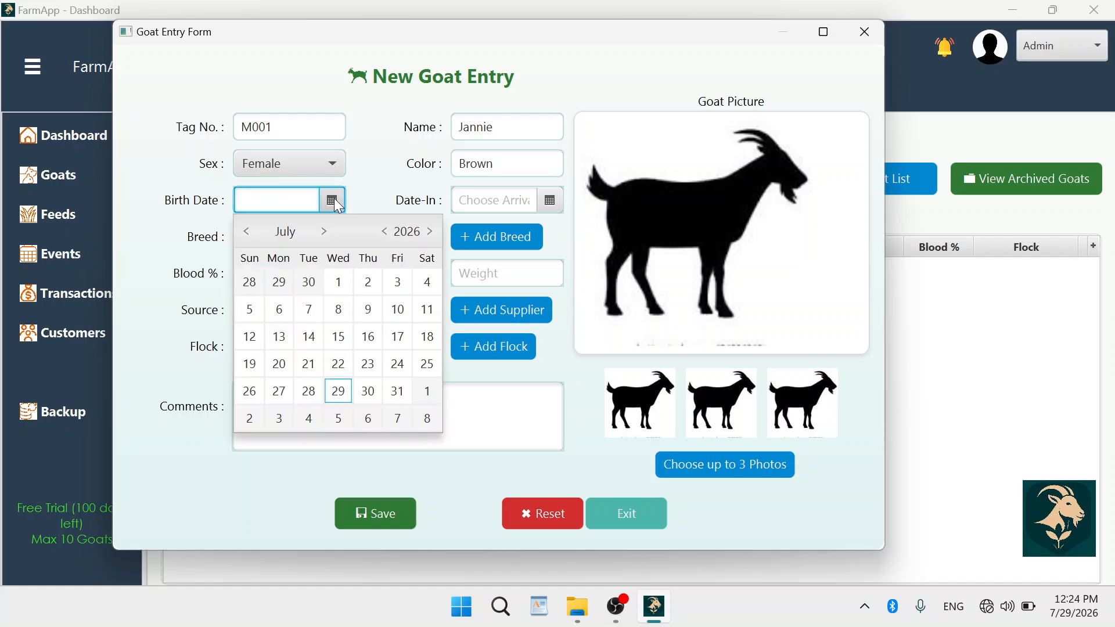
pyautogui.click(386, 232)
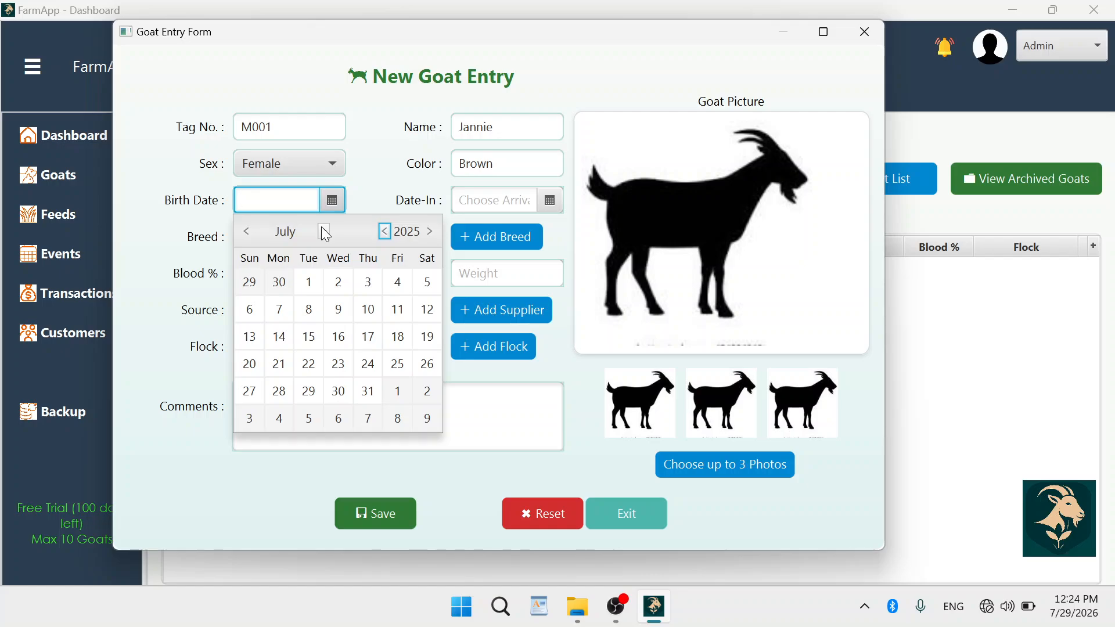
pyautogui.click(248, 232)
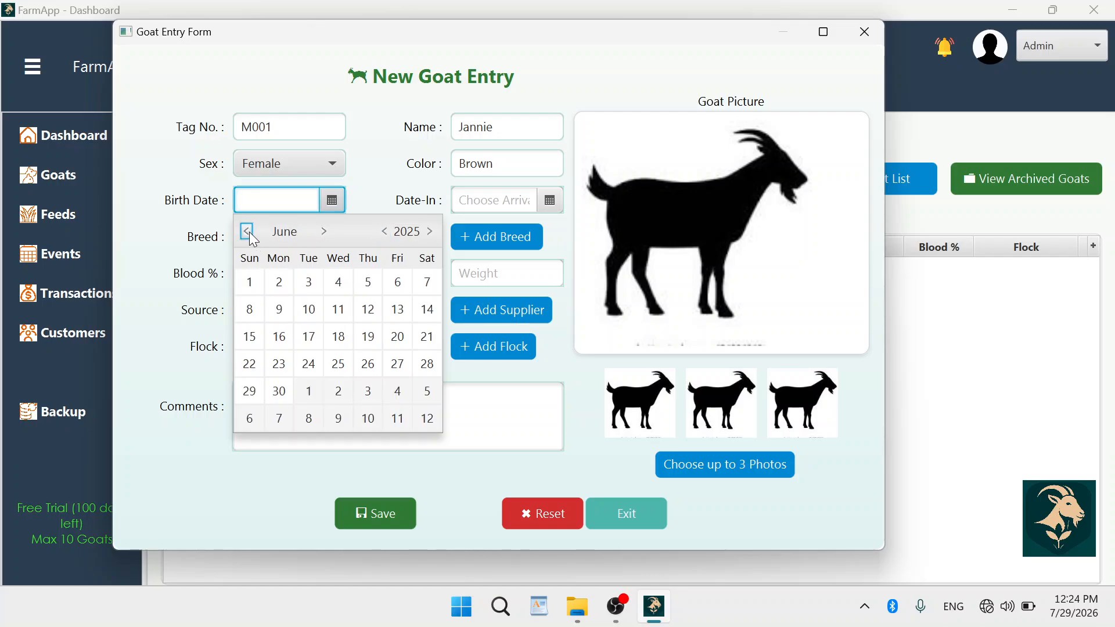
pyautogui.click(343, 336)
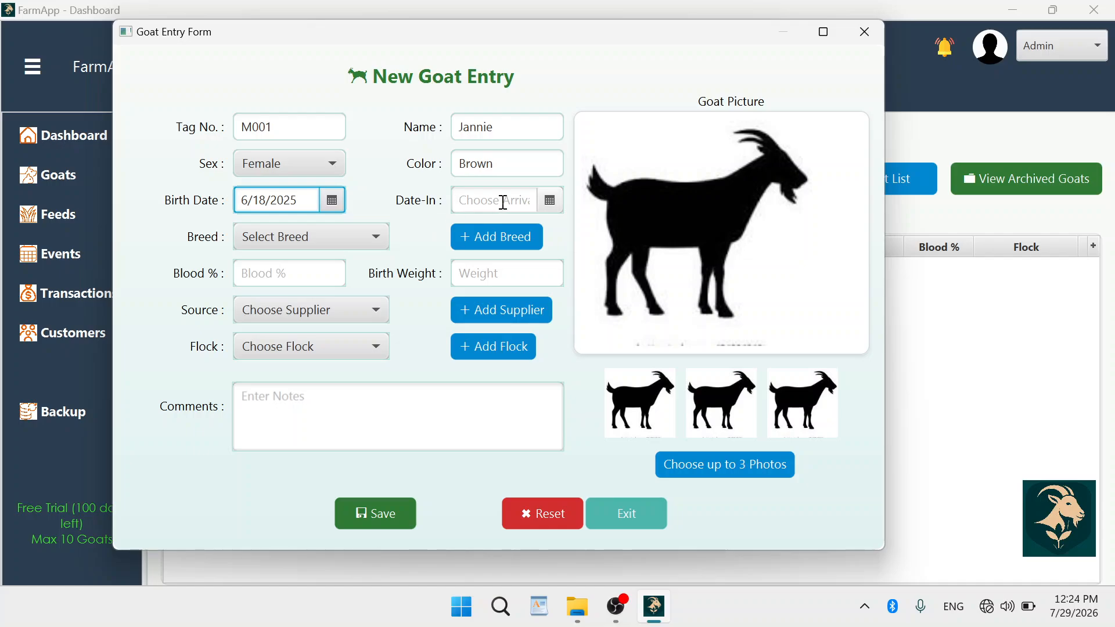
# Set the Date-In to 22 December 2025 and check the still-empty Breed list.
pyautogui.click(550, 200)
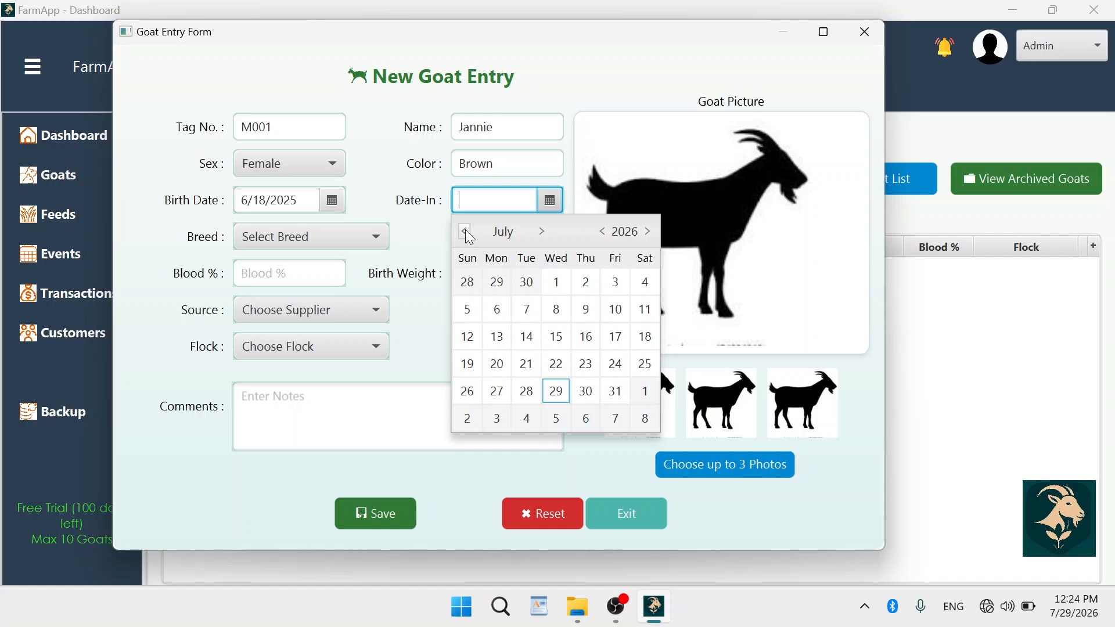
pyautogui.click(542, 232)
pyautogui.click(542, 232)
pyautogui.click(542, 232)
pyautogui.click(543, 232)
pyautogui.click(542, 232)
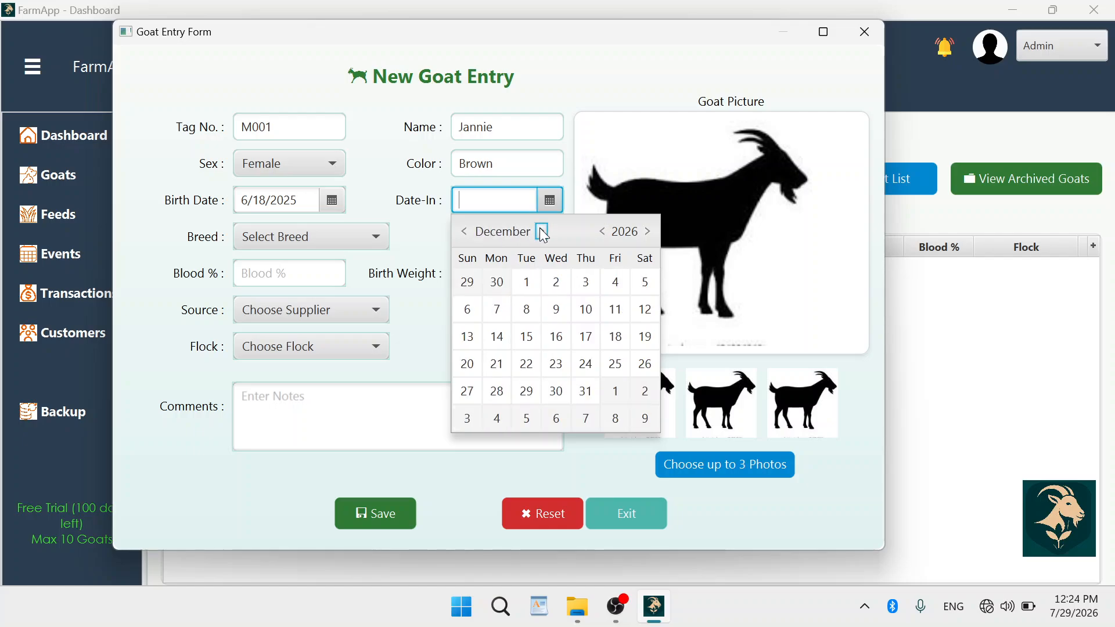
pyautogui.click(602, 234)
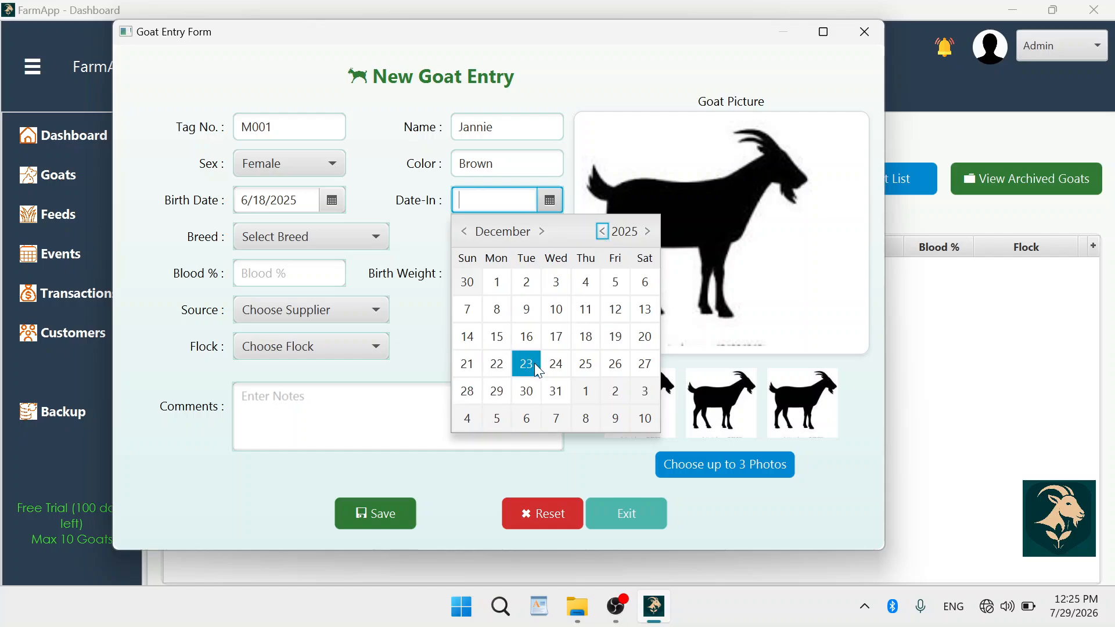
pyautogui.click(497, 365)
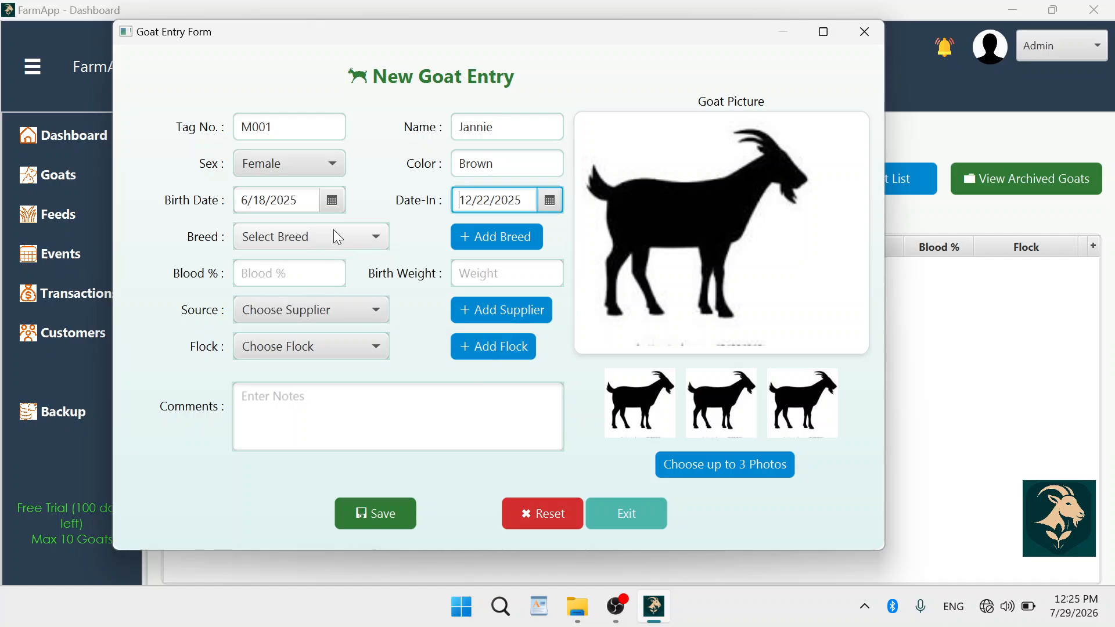
pyautogui.click(351, 238)
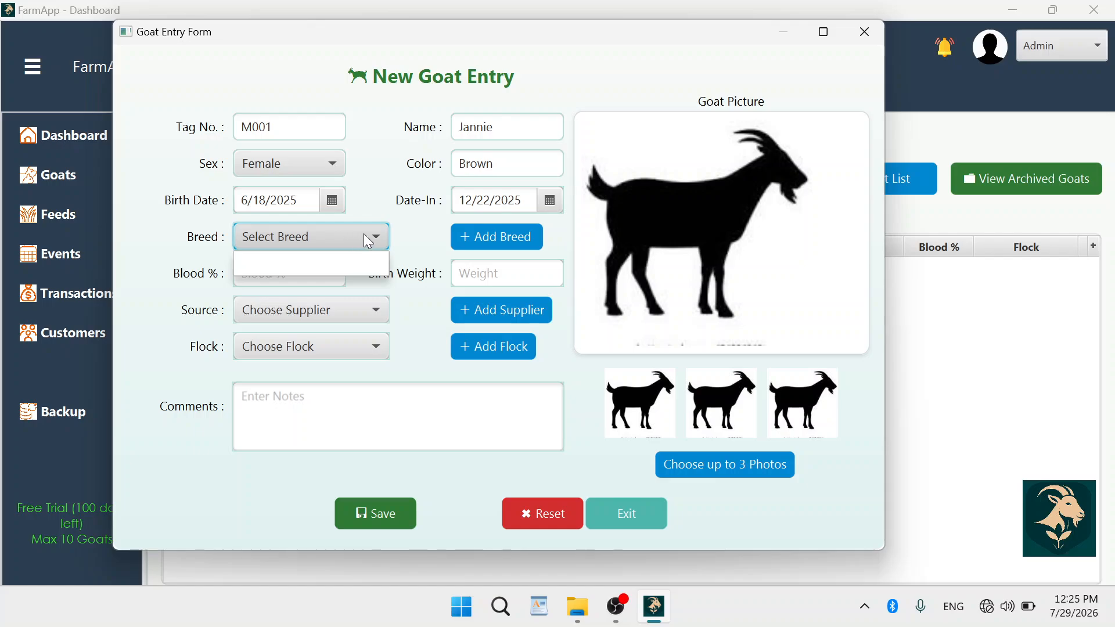
pyautogui.click(420, 246)
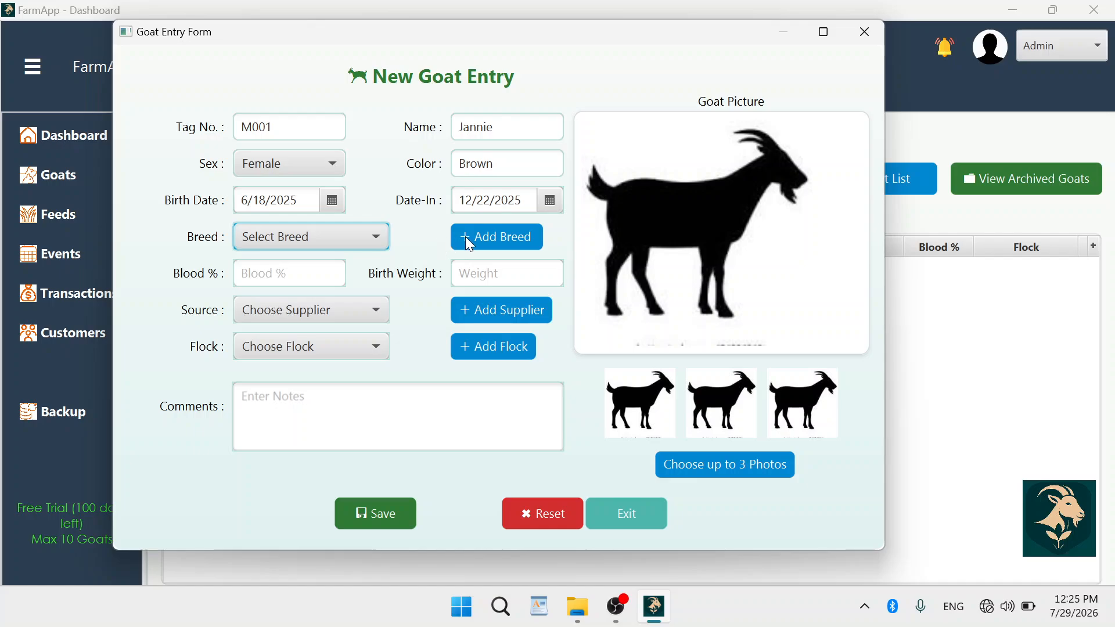
# Add and save breed Boer, comment 'Boers are flexiable', origin South Africa.
pyautogui.click(484, 236)
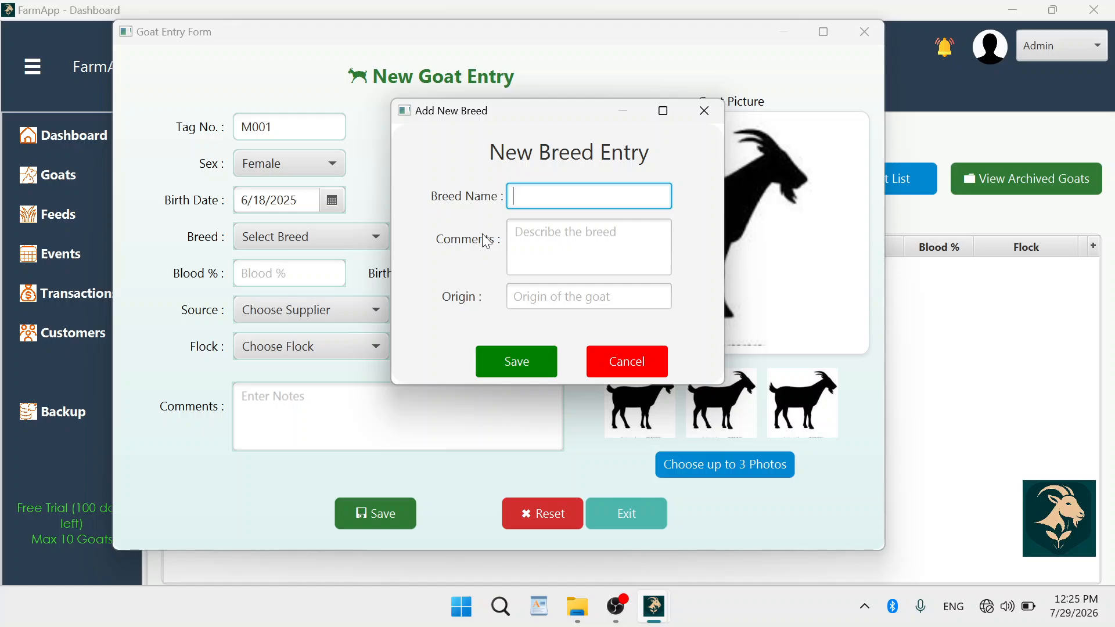
pyautogui.write('Boer')
pyautogui.click(539, 247)
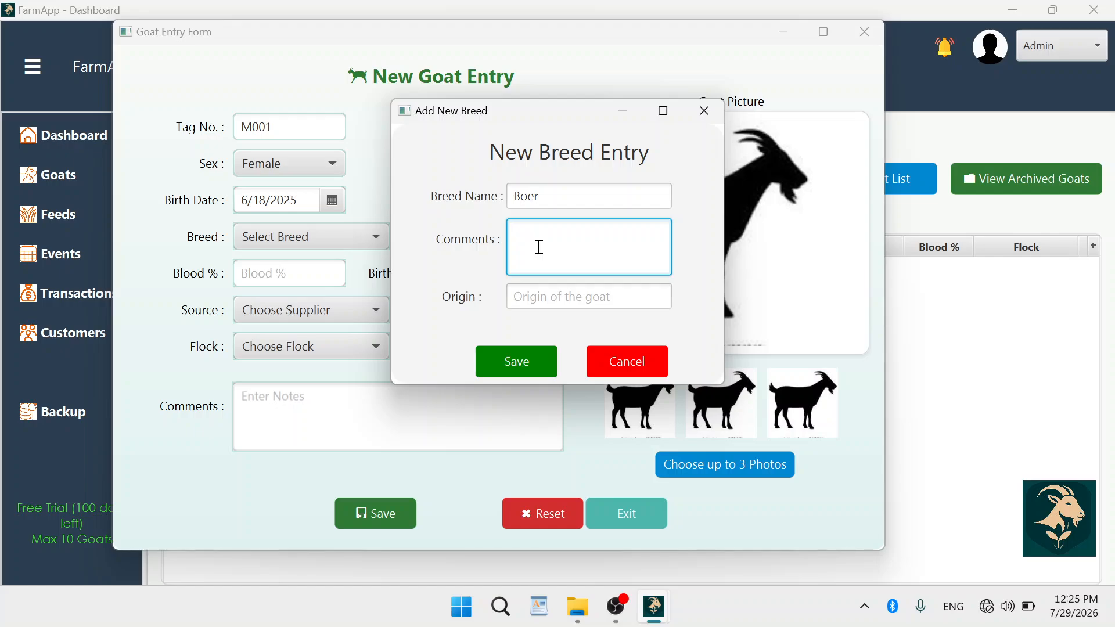
pyautogui.write('Boers are')
pyautogui.write('flexiable')
pyautogui.click(524, 298)
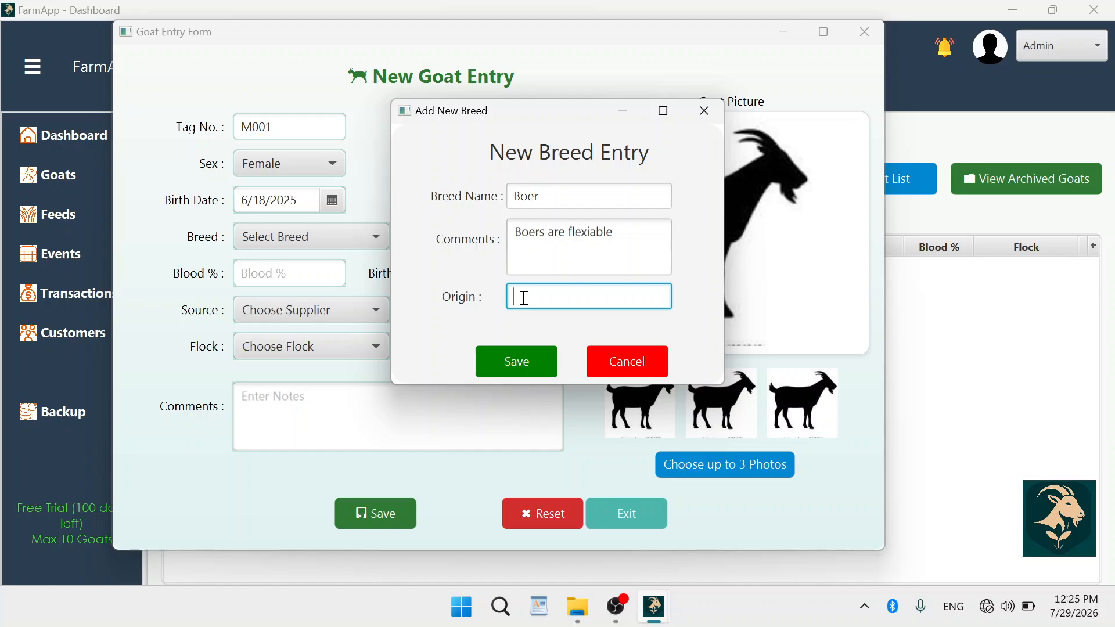
pyautogui.write('South Africa')
pyautogui.click(512, 360)
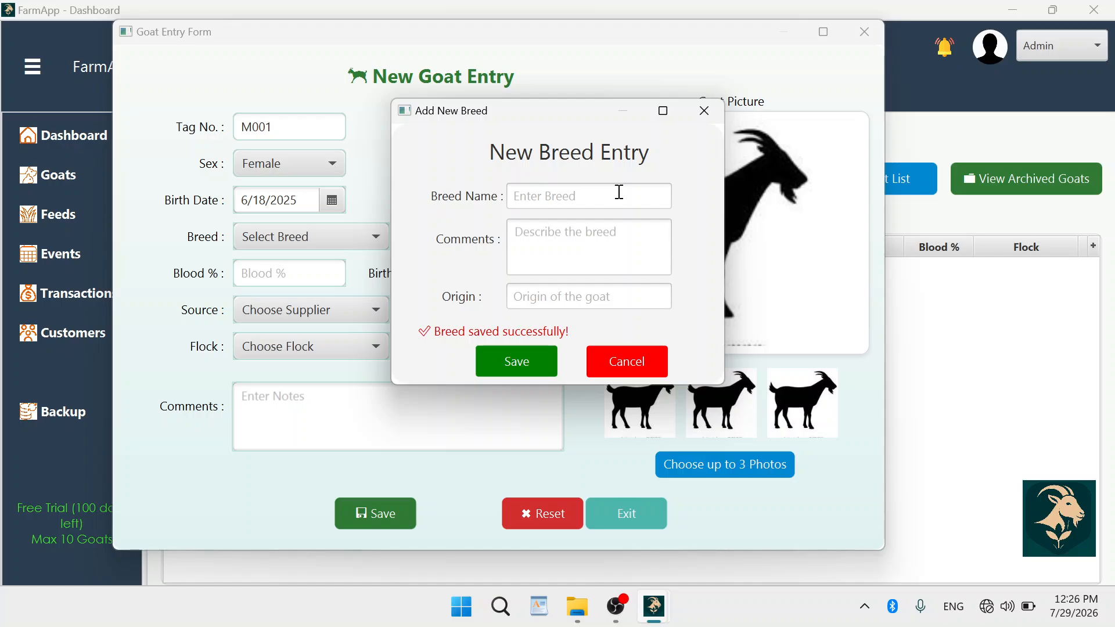
pyautogui.click(704, 112)
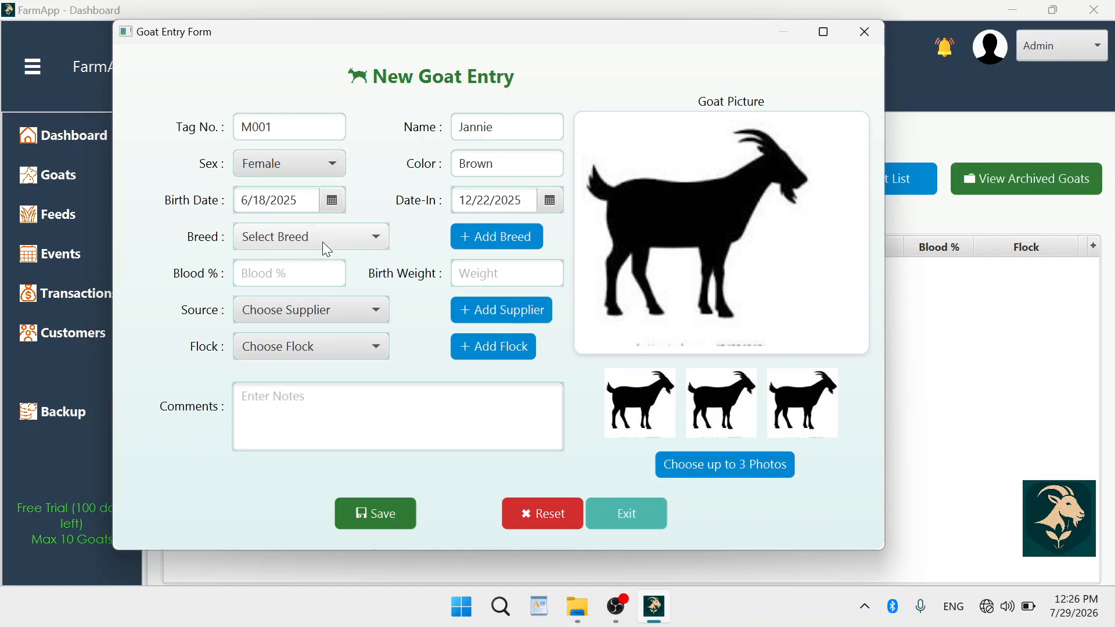
# Choose breed Boer, enter blood % 50 and birth weight 3, and check the empty Source list.
pyautogui.click(374, 238)
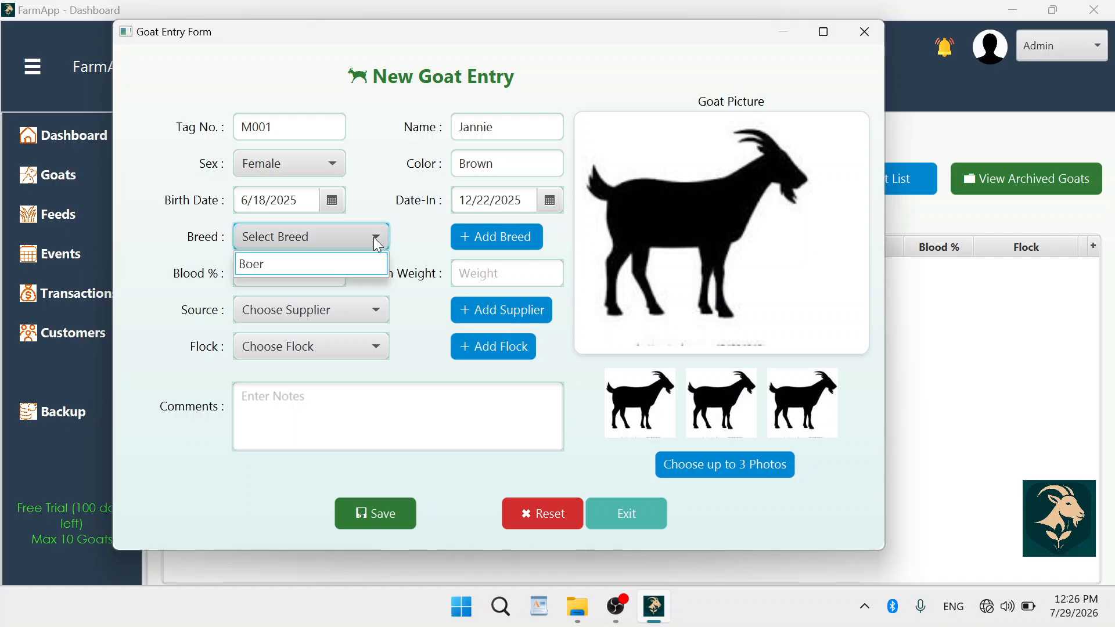
pyautogui.click(336, 264)
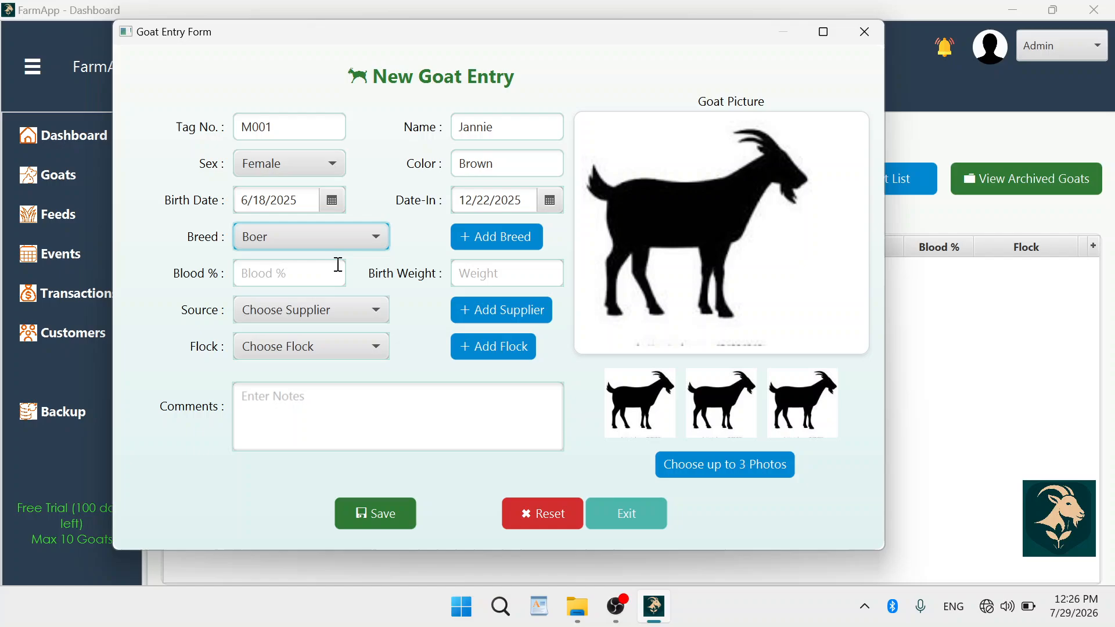
pyautogui.click(302, 273)
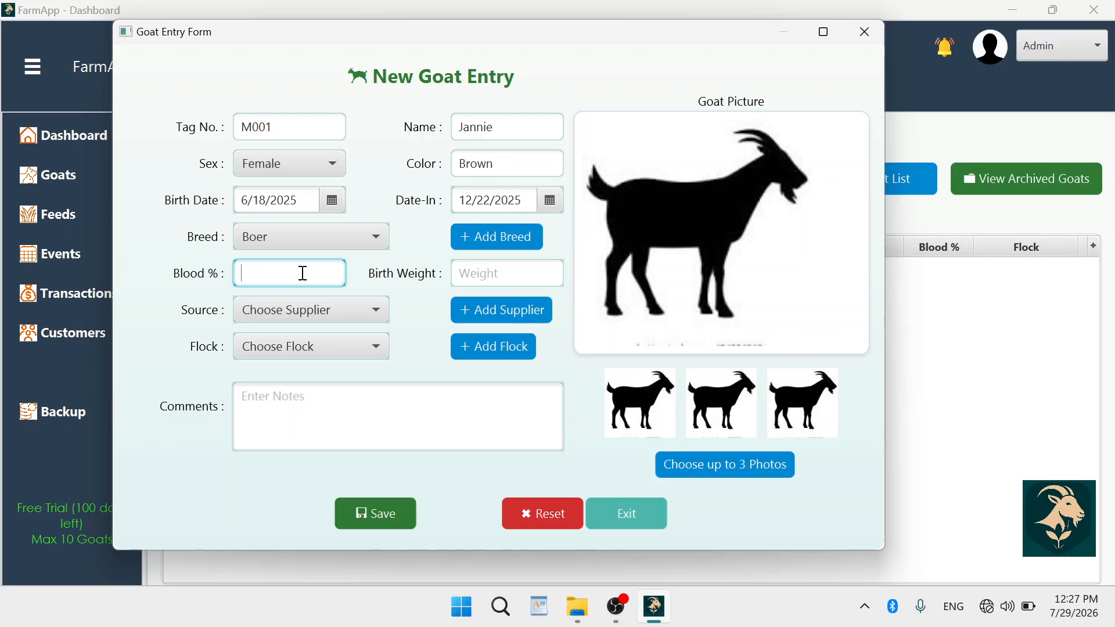
pyautogui.write('50')
pyautogui.click(483, 273)
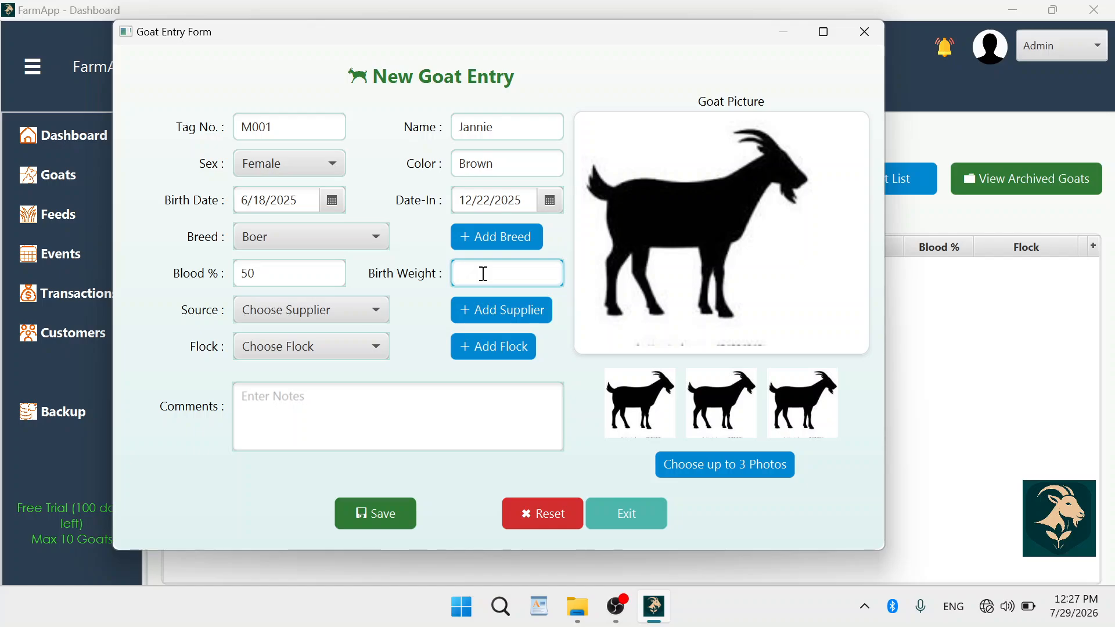
pyautogui.write('3')
pyautogui.click(377, 316)
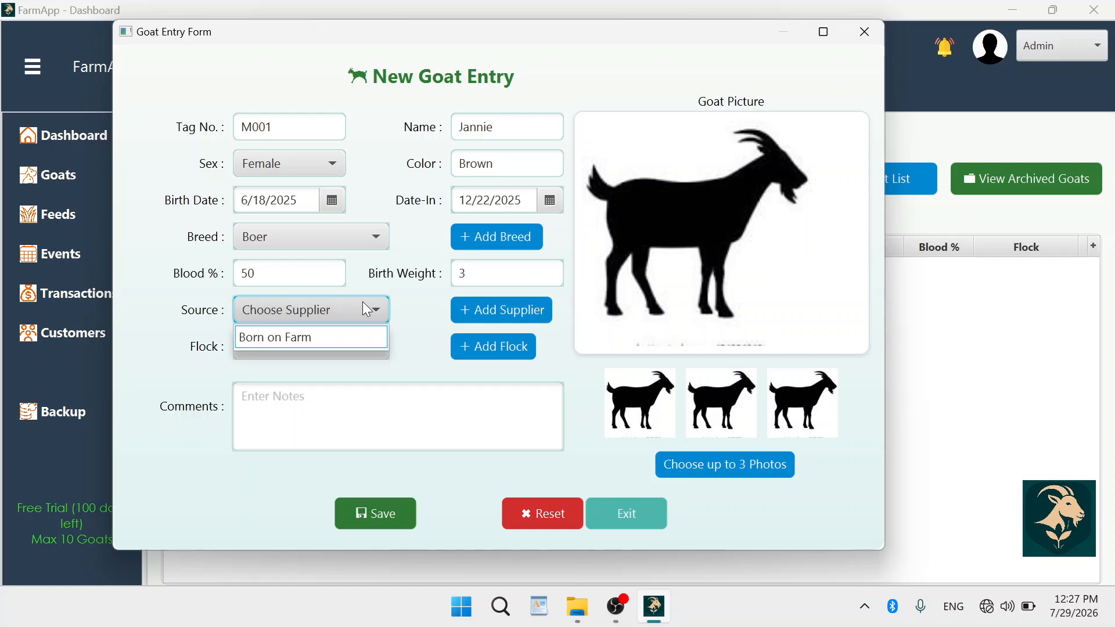
pyautogui.click(414, 306)
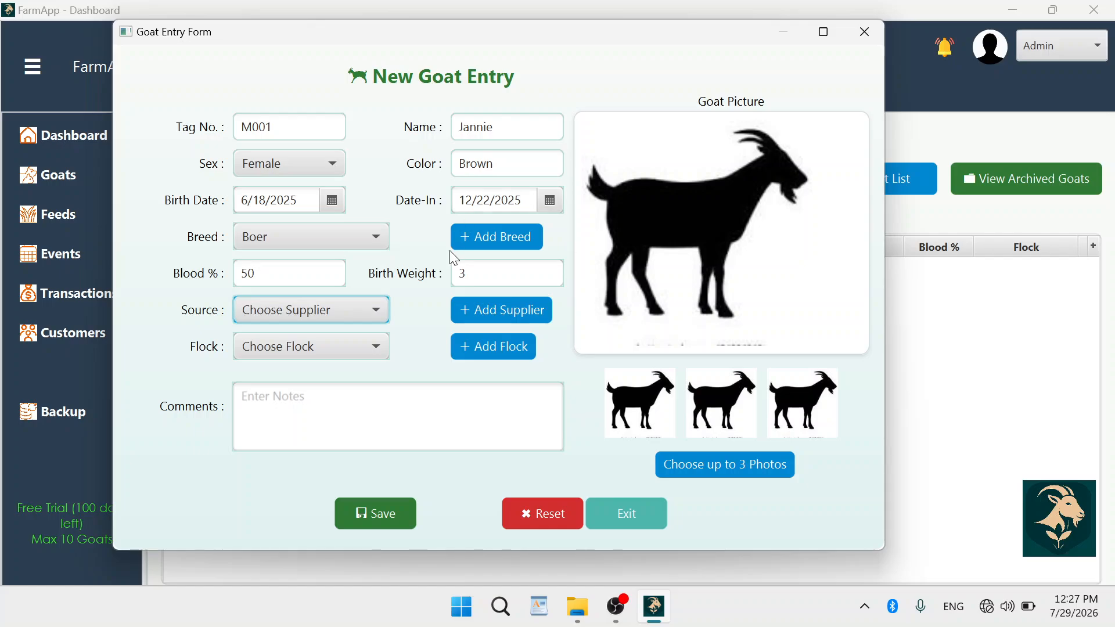
# Save supplier Alinor Farm with its telephone, e-mail, physical address and comment 'Perfect health'.
pyautogui.click(490, 311)
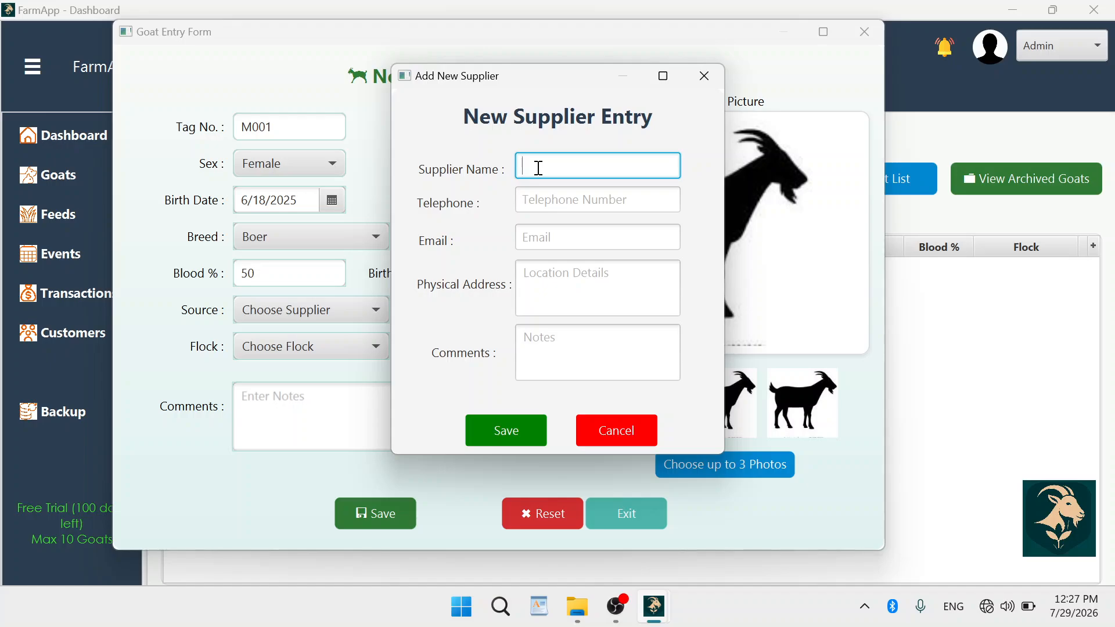
pyautogui.write('Alinor Farm')
pyautogui.click(539, 202)
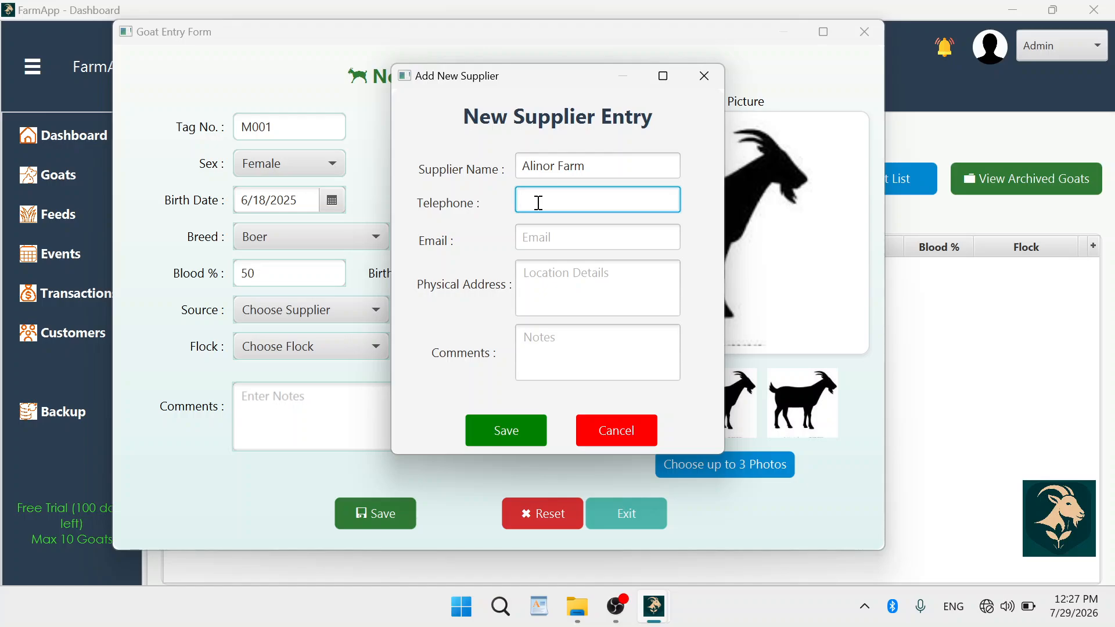
pyautogui.click(537, 237)
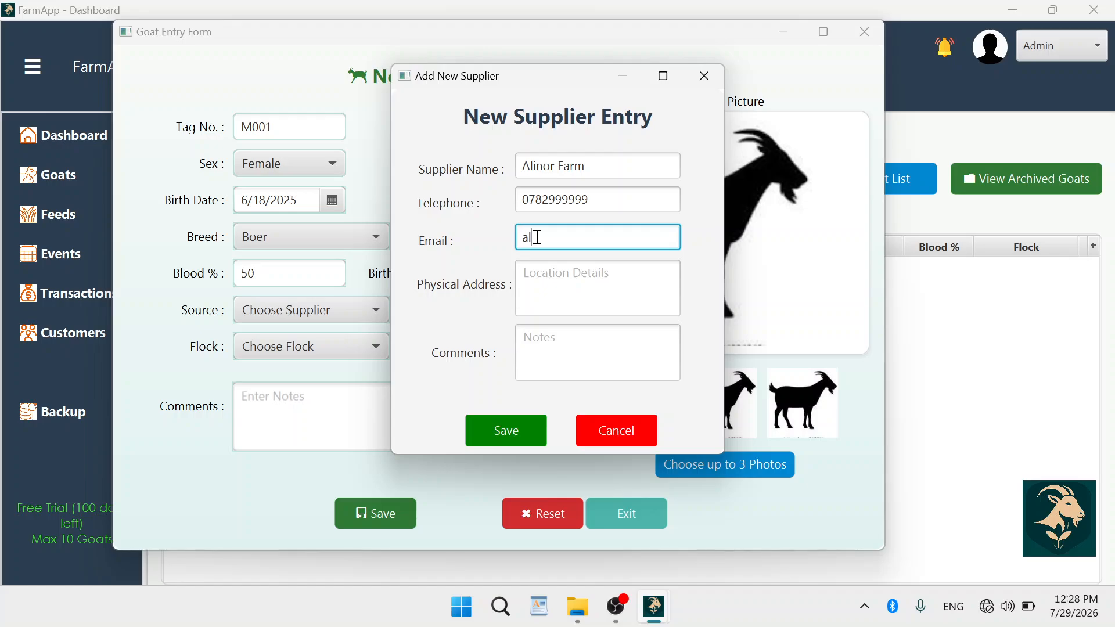
pyautogui.click(534, 277)
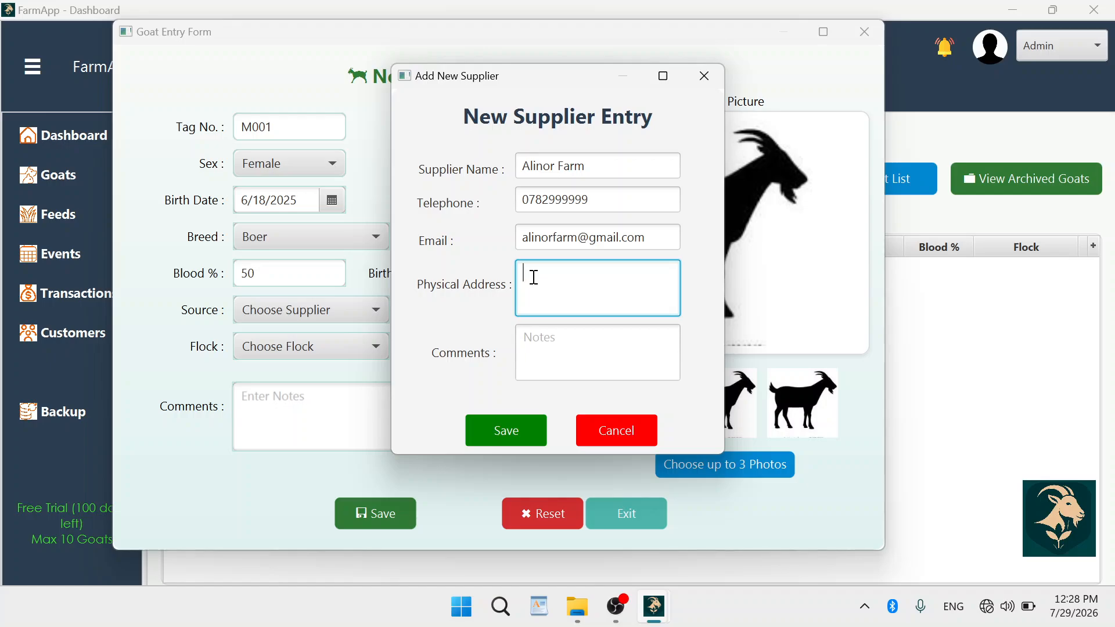
pyautogui.write('Luwero, Uganda')
pyautogui.click(539, 349)
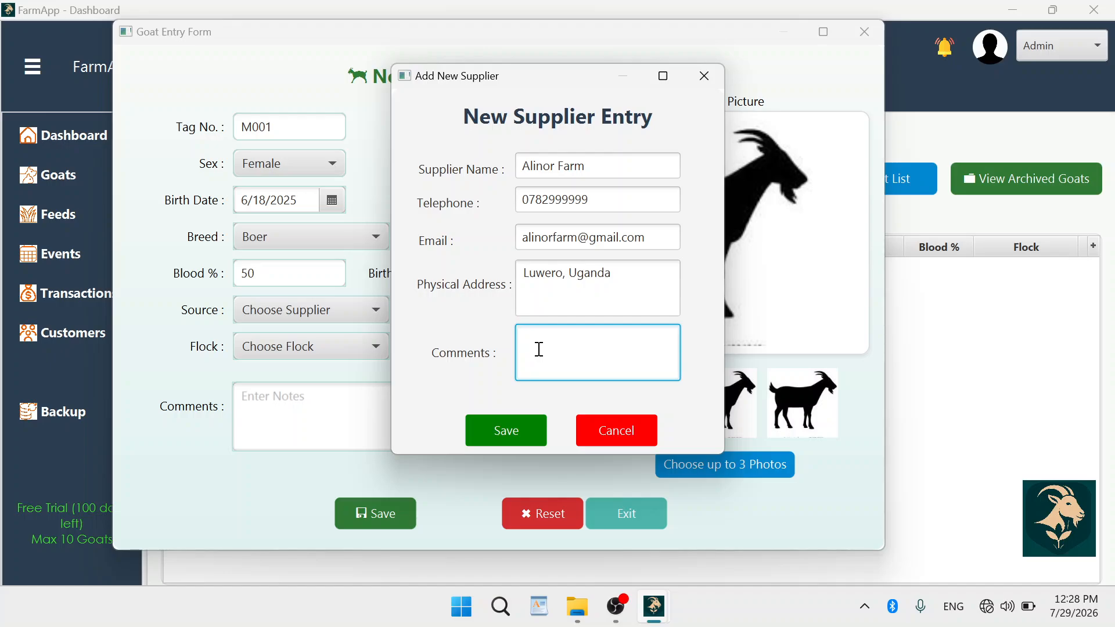
pyautogui.write('Perfect health')
pyautogui.click(507, 433)
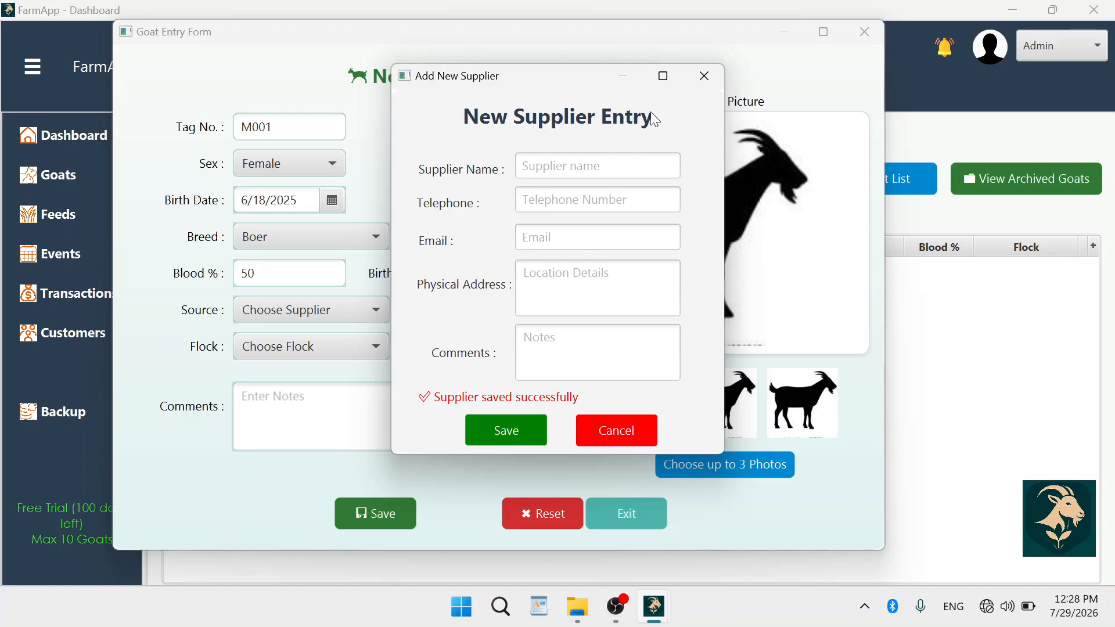
# Close the supplier dialog, reselect breed Boer and choose Alinor Farm as source.
pyautogui.click(704, 74)
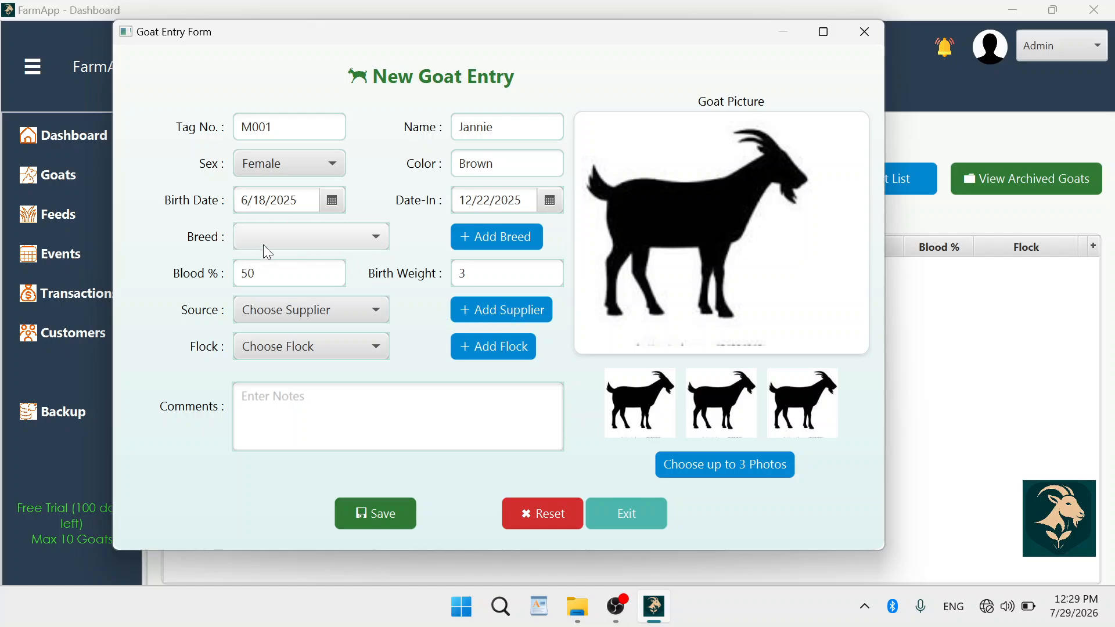
pyautogui.click(361, 236)
pyautogui.click(313, 265)
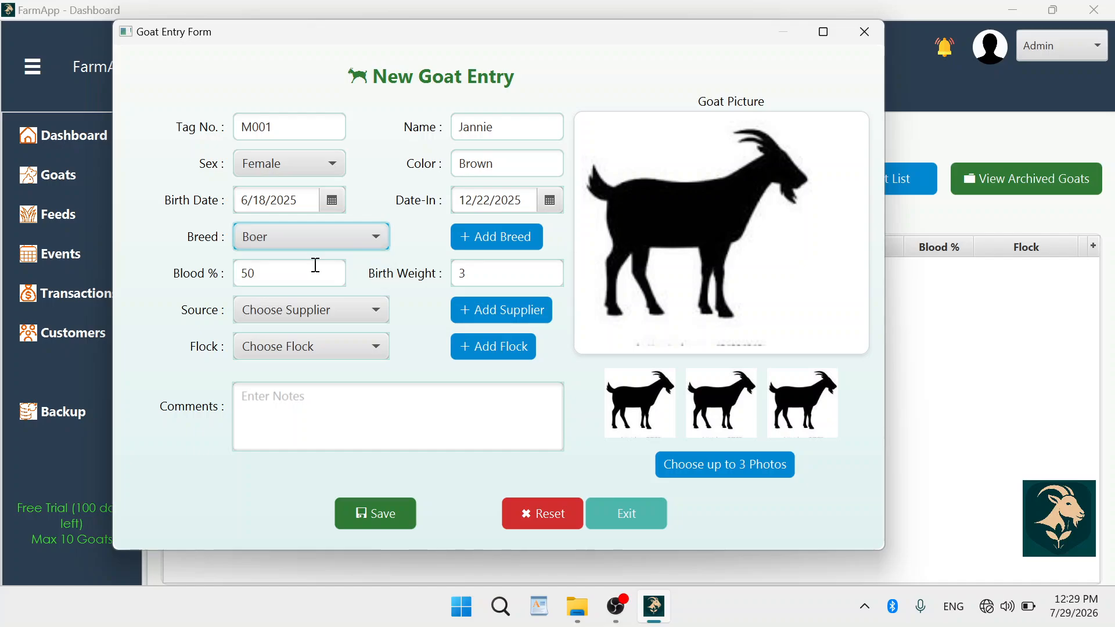
pyautogui.click(386, 313)
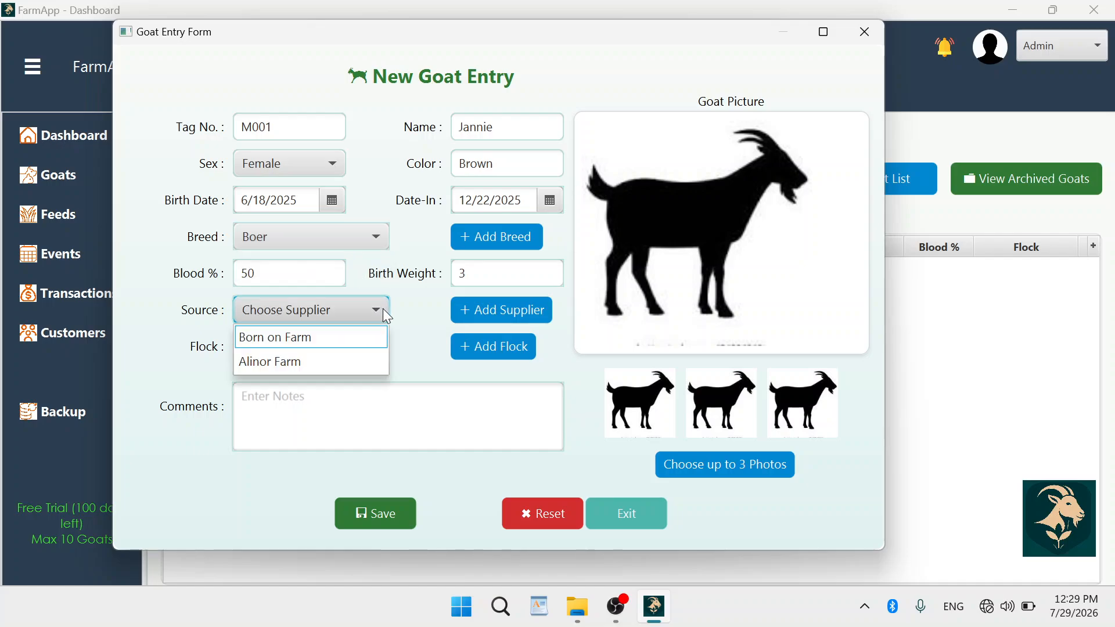
pyautogui.click(287, 360)
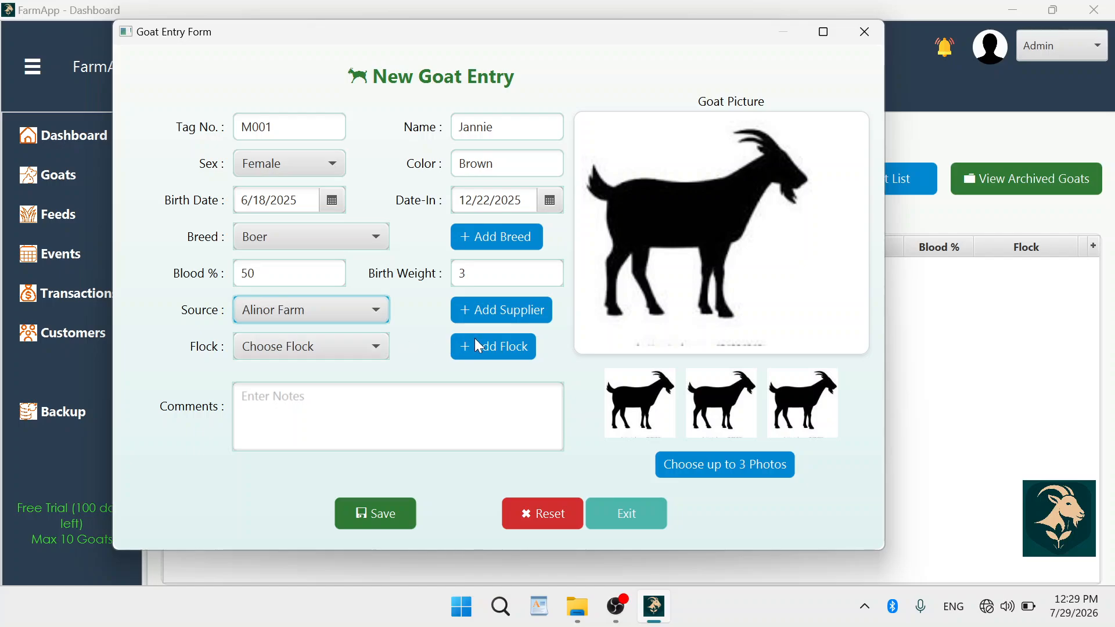
pyautogui.click(376, 349)
pyautogui.click(376, 348)
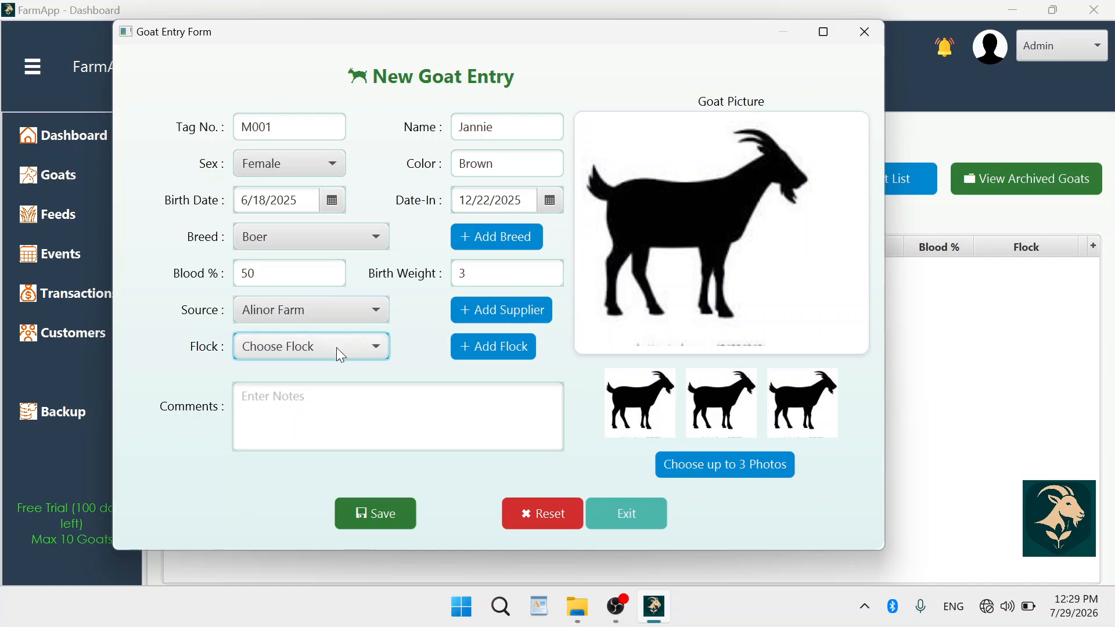
# Save flock Main Flock, 'Includes all mothers', location South, and close its window.
pyautogui.click(488, 344)
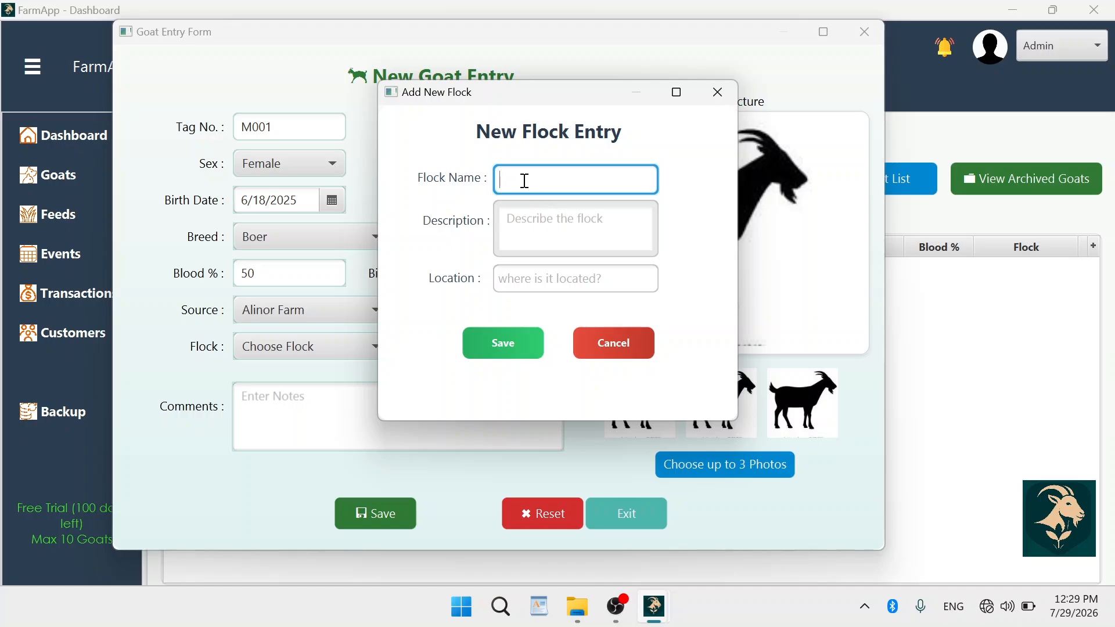
pyautogui.write('Main Flock')
pyautogui.click(532, 231)
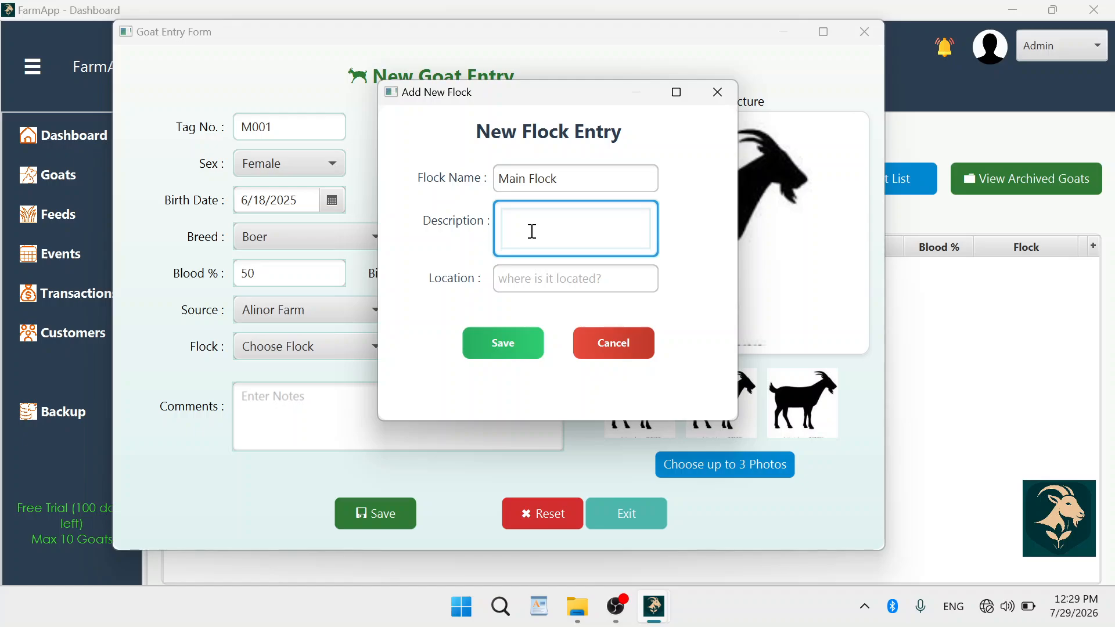
pyautogui.write('Includes all mothers')
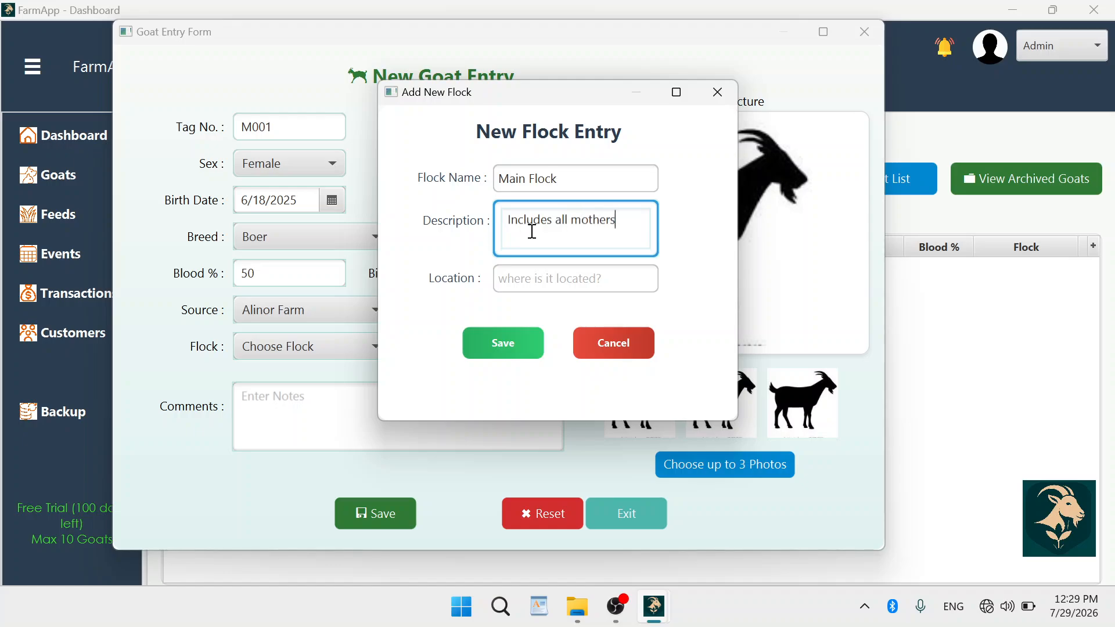
pyautogui.click(514, 280)
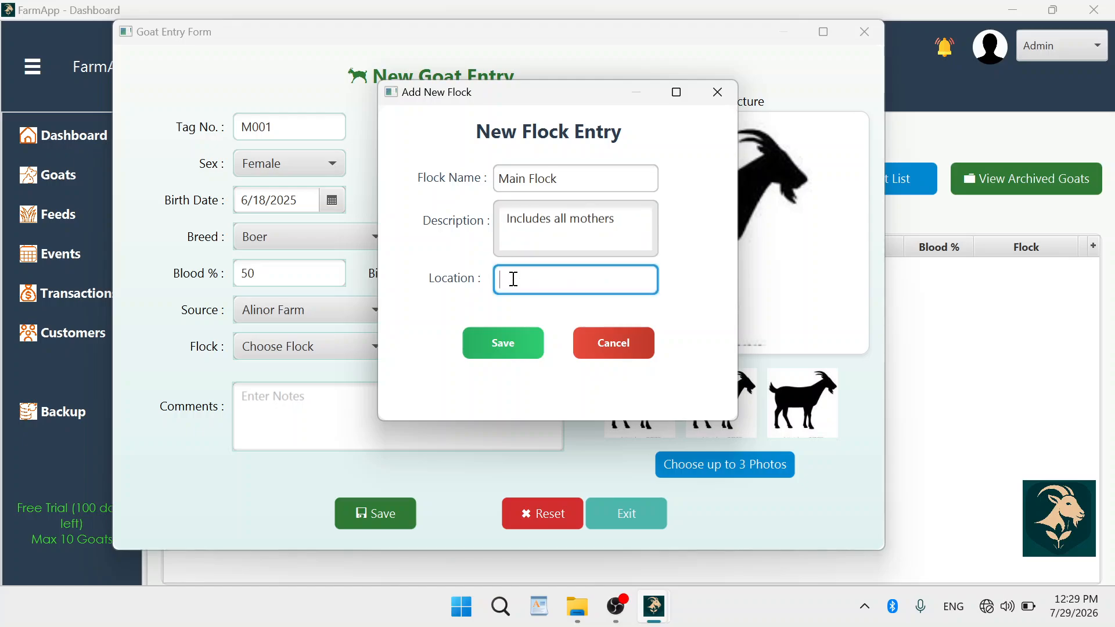
pyautogui.write('South')
pyautogui.click(500, 347)
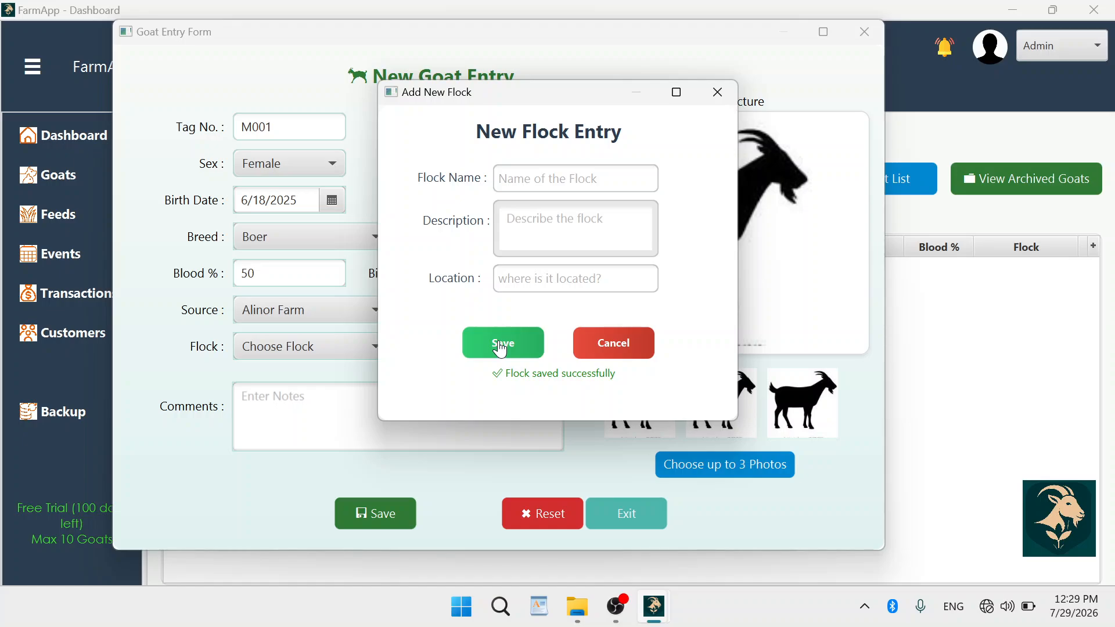
pyautogui.click(717, 93)
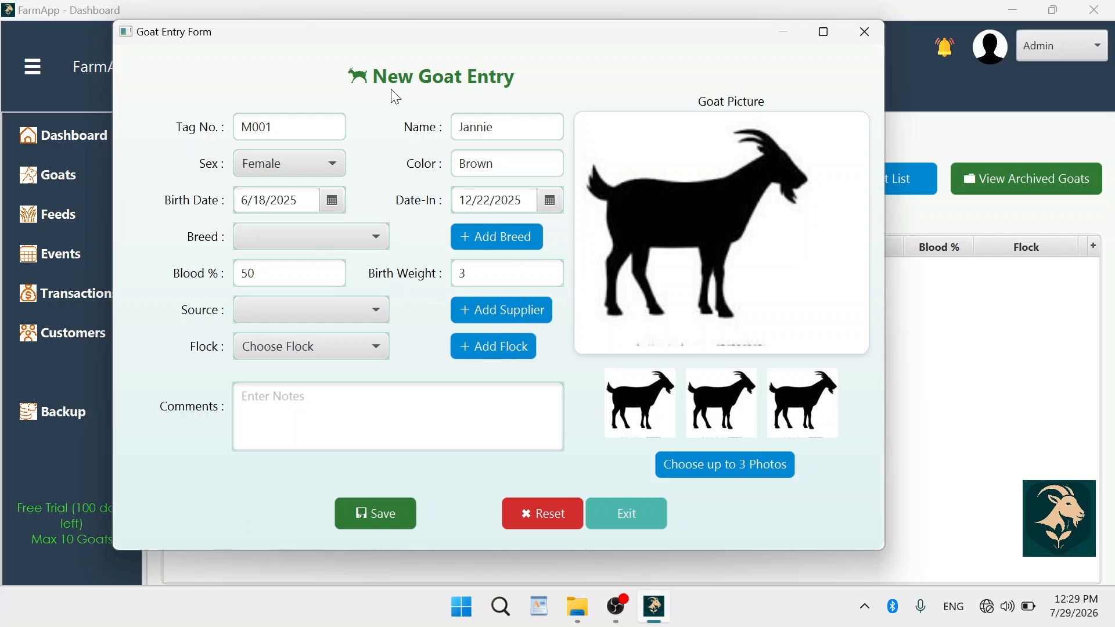
# Set the goat's breed to Boer, source to Alinor Farm and flock to Main Flock.
pyautogui.moveTo(408, 33)
pyautogui.mouseDown()
pyautogui.moveTo(423, 26)
pyautogui.moveTo(406, 23)
pyautogui.mouseUp()
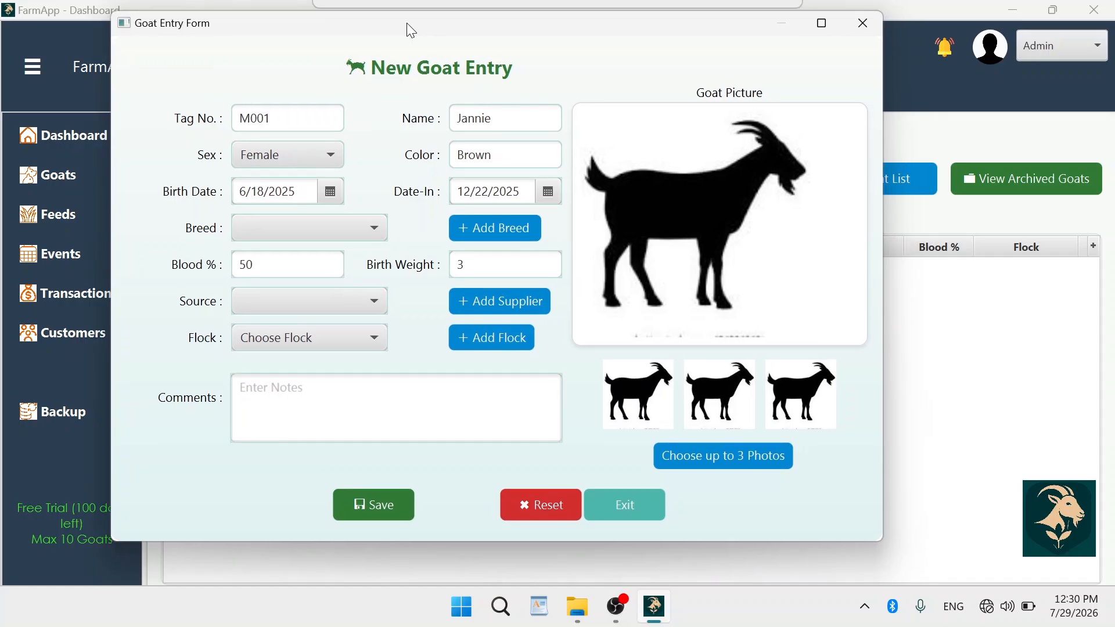
pyautogui.click(375, 227)
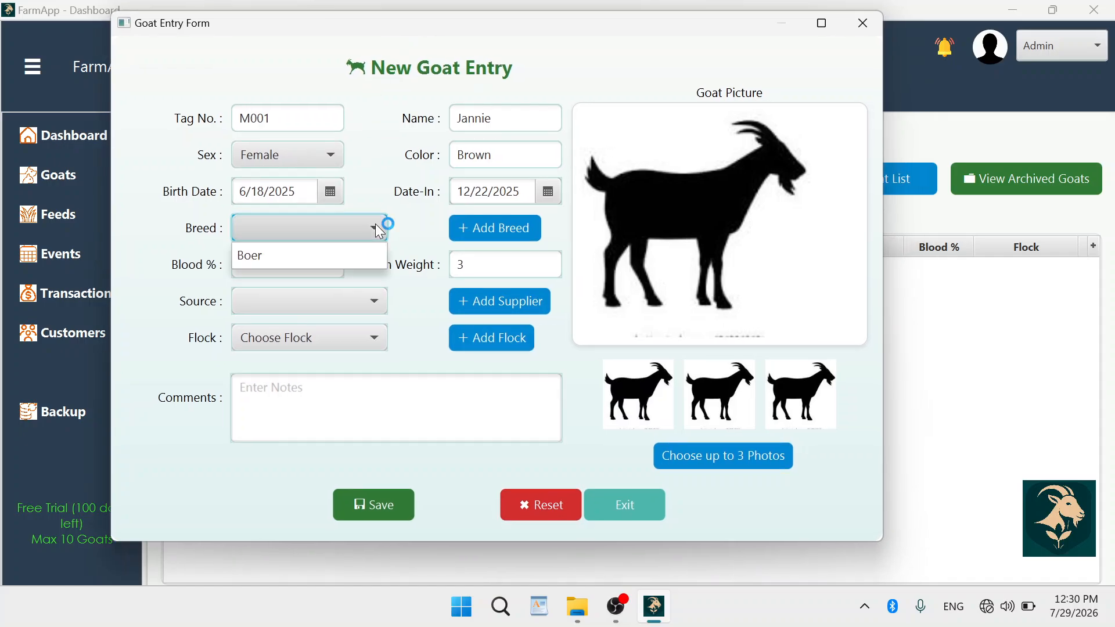
pyautogui.click(317, 252)
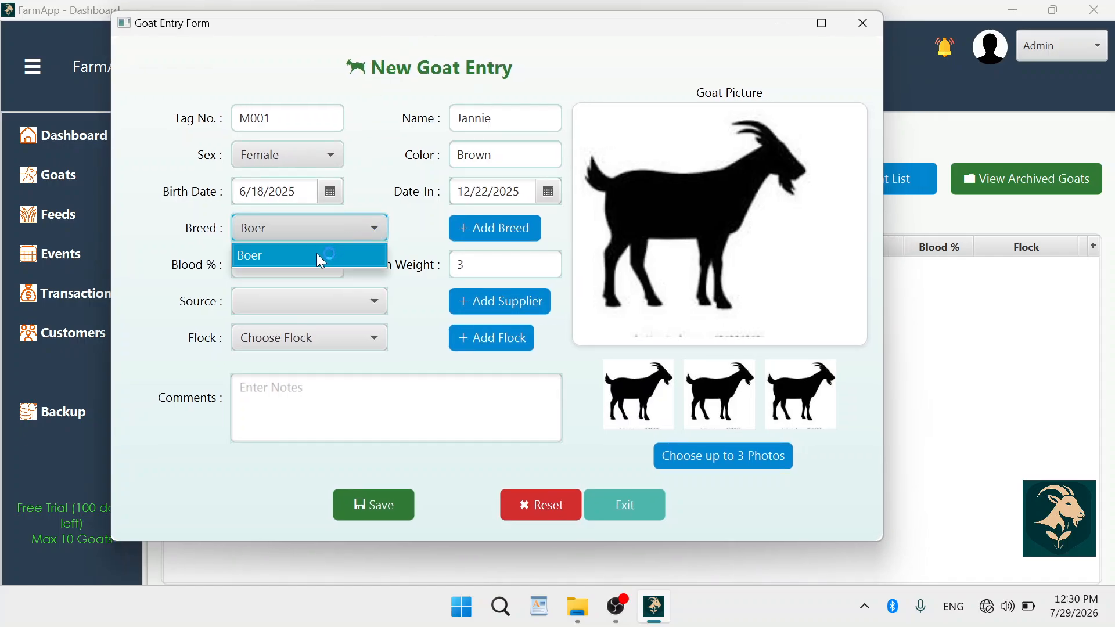
pyautogui.click(375, 300)
pyautogui.click(314, 349)
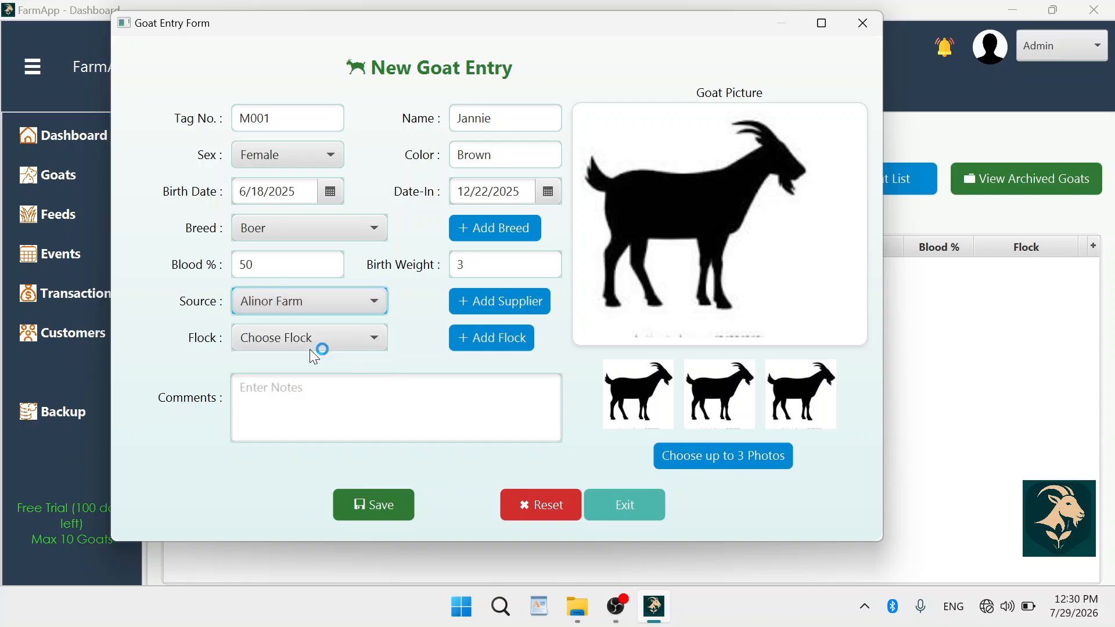
pyautogui.click(371, 336)
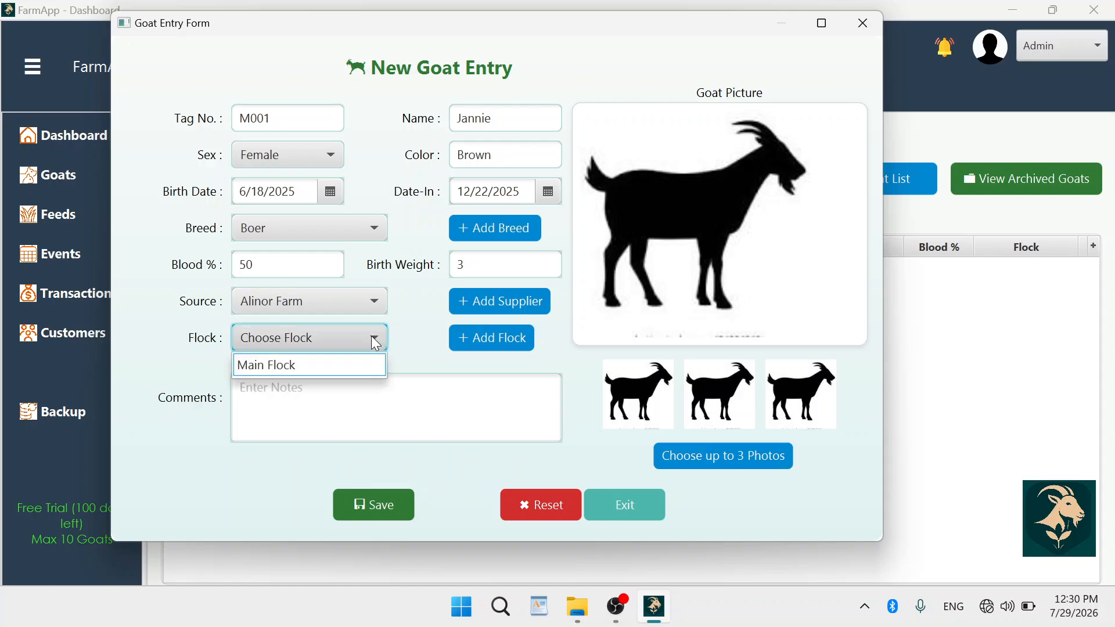
pyautogui.click(306, 363)
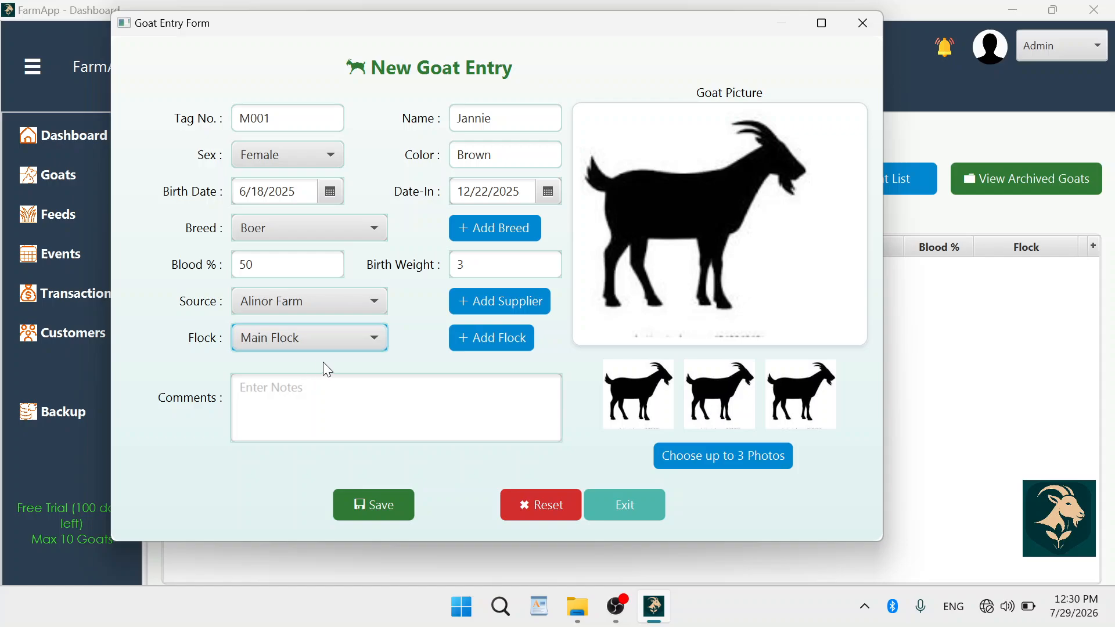
# Write the comment 'It was bought in a perfect body condition'.
pyautogui.click(313, 390)
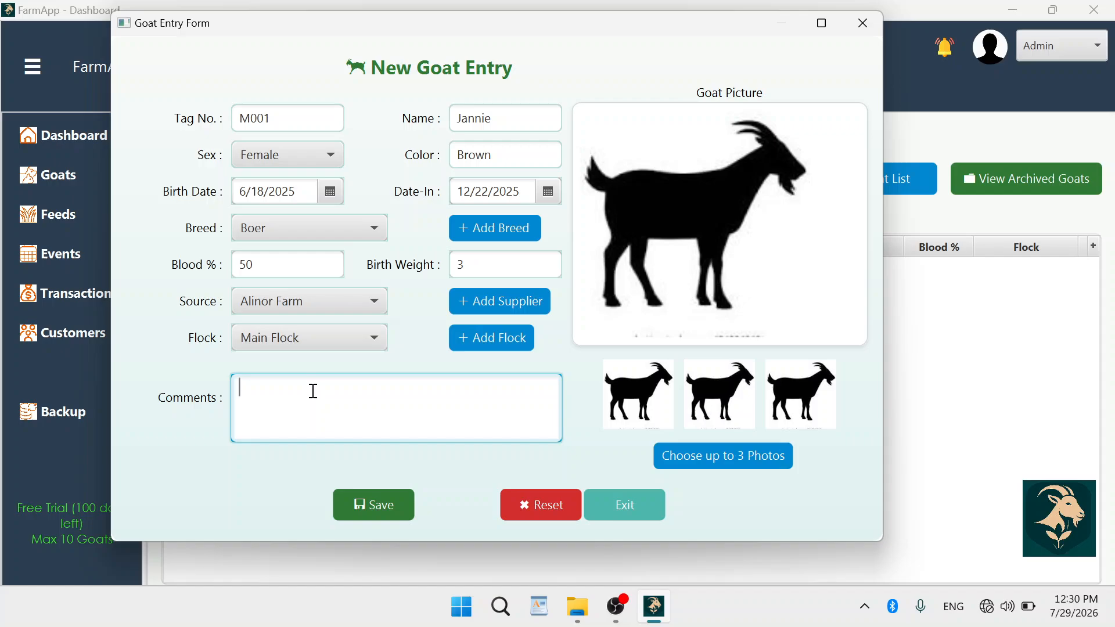
pyautogui.write('It was bo')
pyautogui.write('ught')
pyautogui.write(' cheaply')
pyautogui.press('BackSpace')
pyautogui.press('BackSpace')
pyautogui.press('BackSpace')
pyautogui.press('BackSpace')
pyautogui.press('BackSpace')
pyautogui.press('BackSpace')
pyautogui.press('BackSpace')
pyautogui.press('BackSpace')
pyautogui.write('in a perfect conditio')
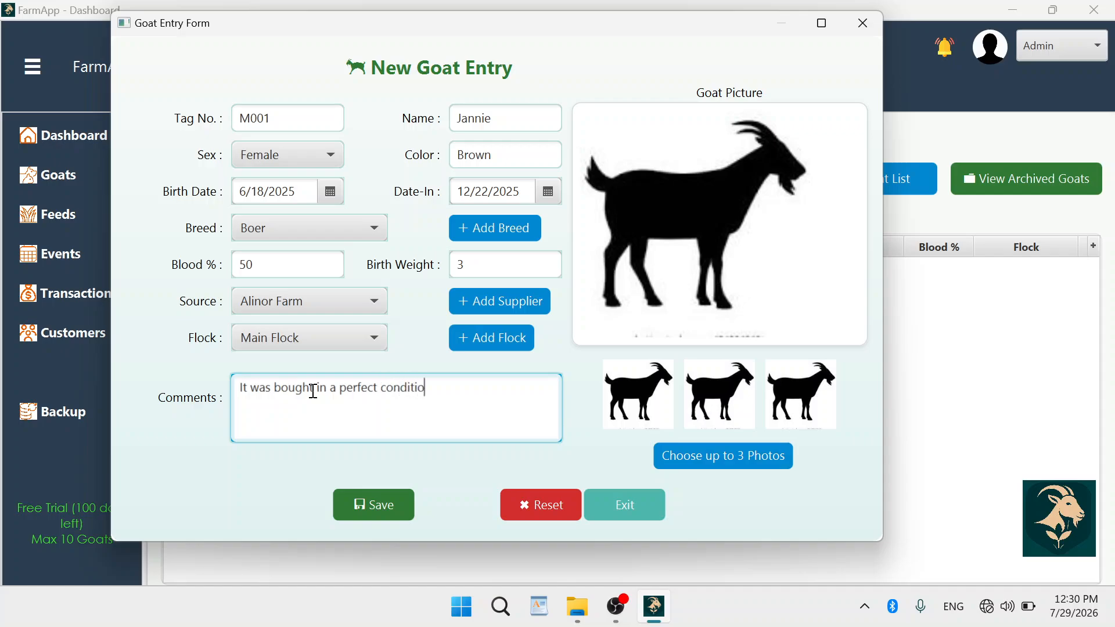
pyautogui.write('n')
pyautogui.press('Left')
pyautogui.press('Left')
pyautogui.press('Left')
pyautogui.press('Left')
pyautogui.press('Left')
pyautogui.press('Left')
pyautogui.press('Left')
pyautogui.press('Left')
pyautogui.press('Left')
pyautogui.write('body')
# Browse USB Drive (E:) with images sorted newest first and previews on, picking goat photos.
pyautogui.click(698, 451)
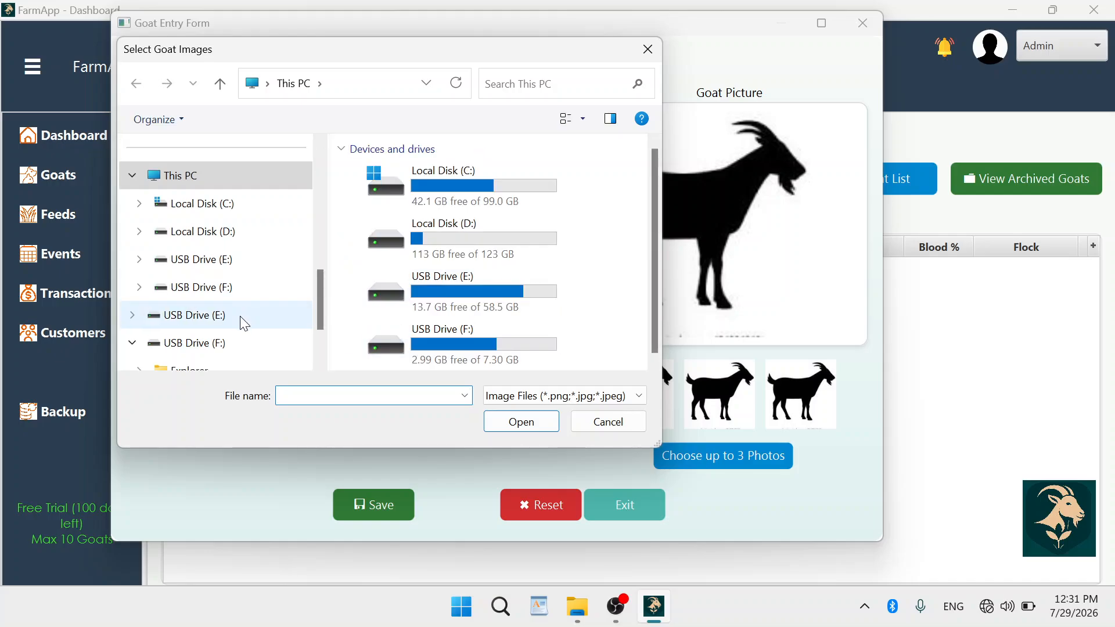
pyautogui.click(192, 316)
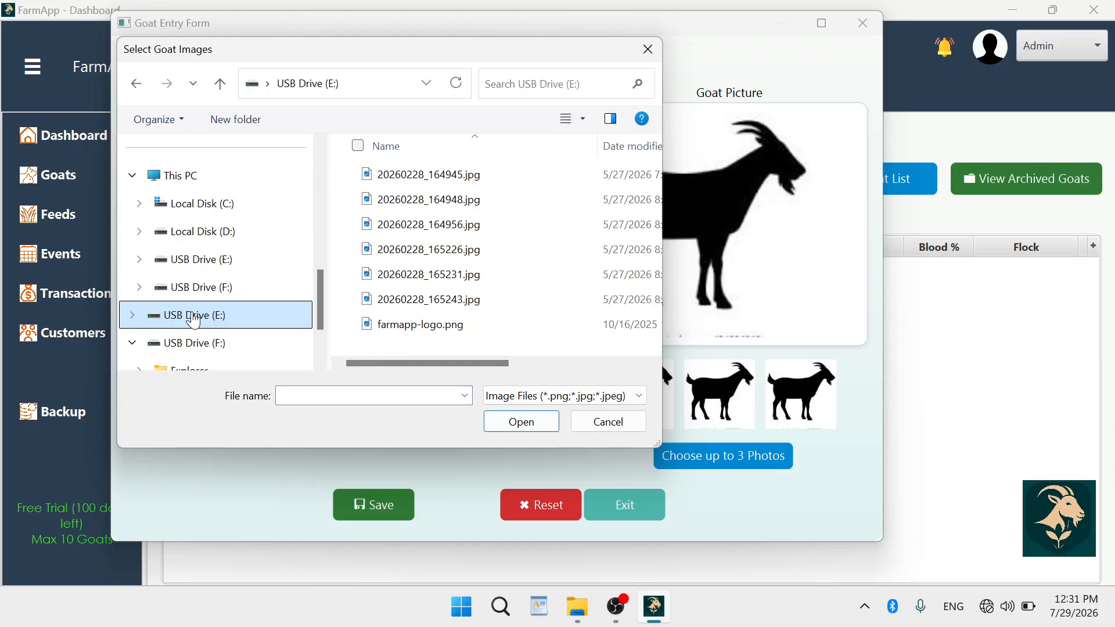
pyautogui.click(662, 146)
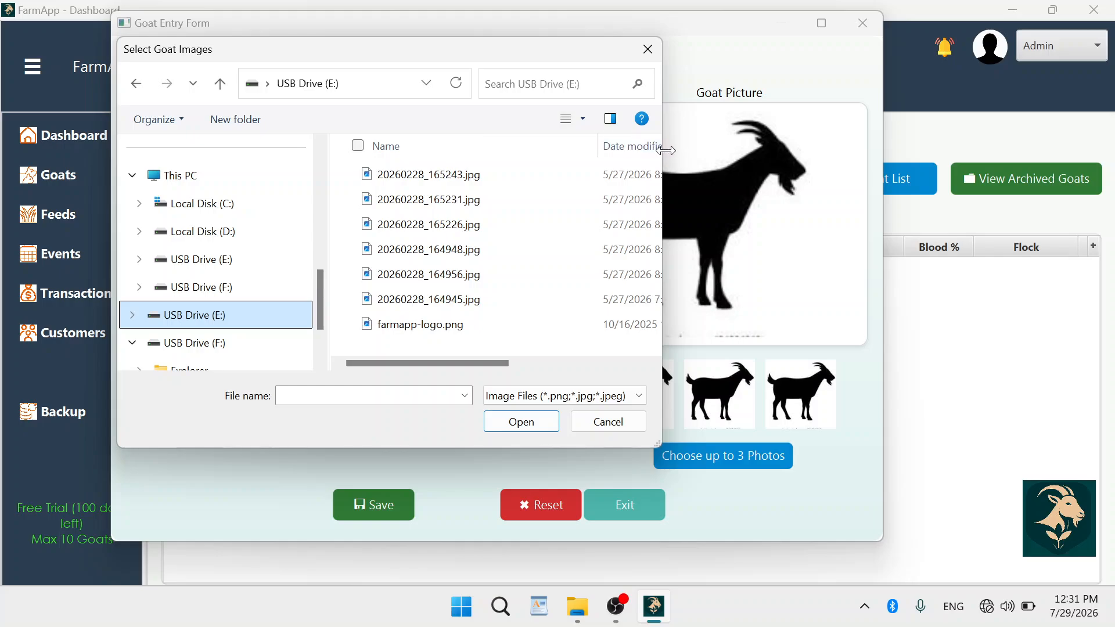
pyautogui.moveTo(667, 150); pyautogui.dragTo(978, 154)
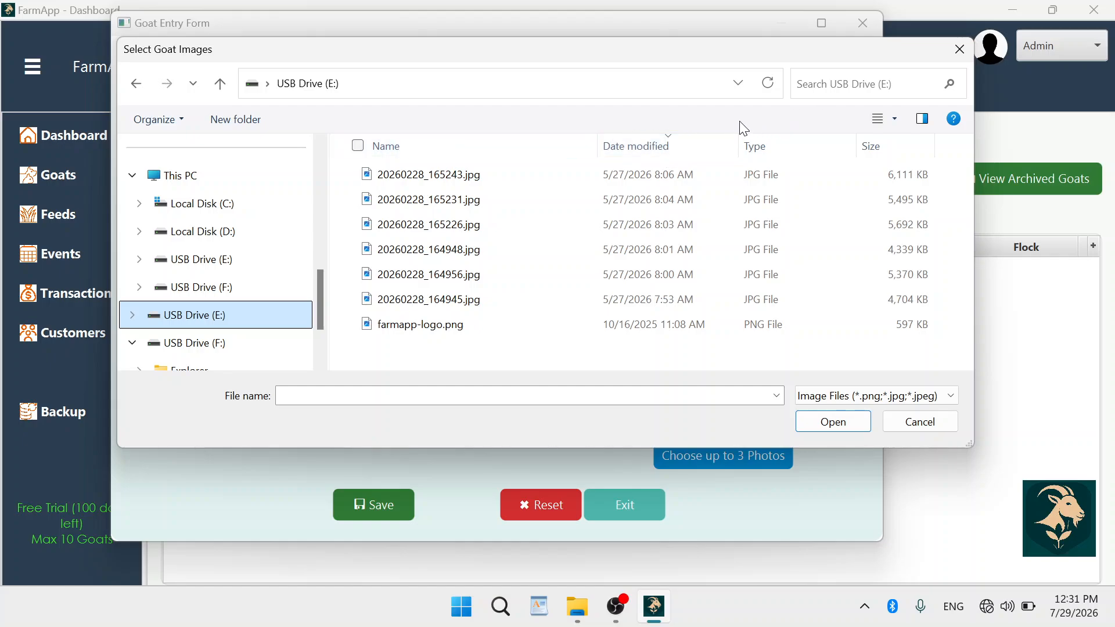
pyautogui.click(923, 121)
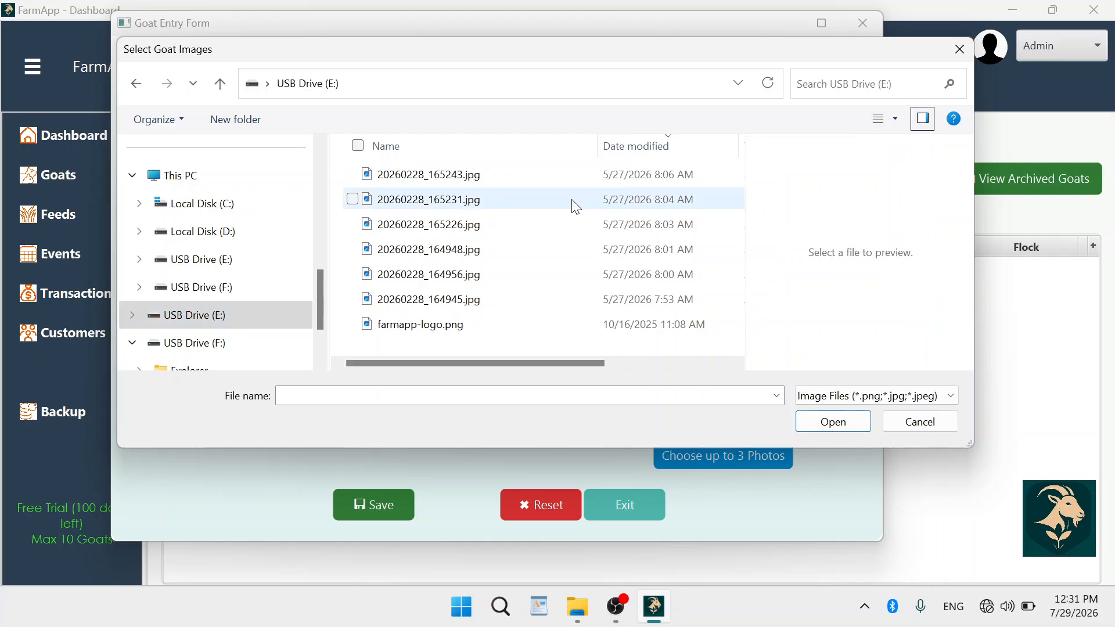
pyautogui.click(390, 176)
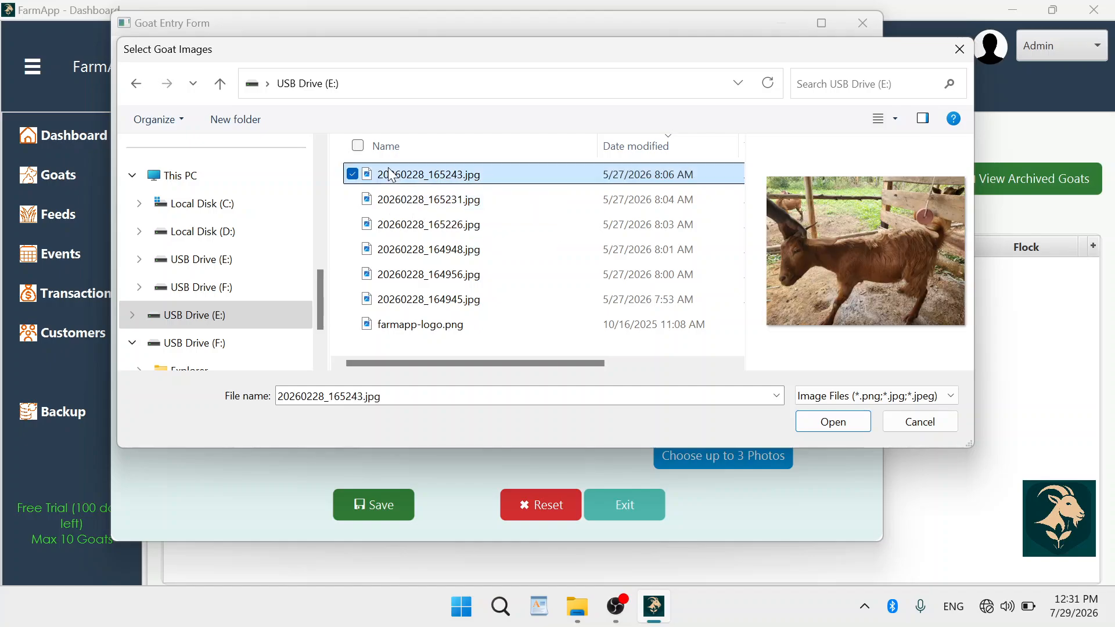
pyautogui.doubleClick(388, 198)
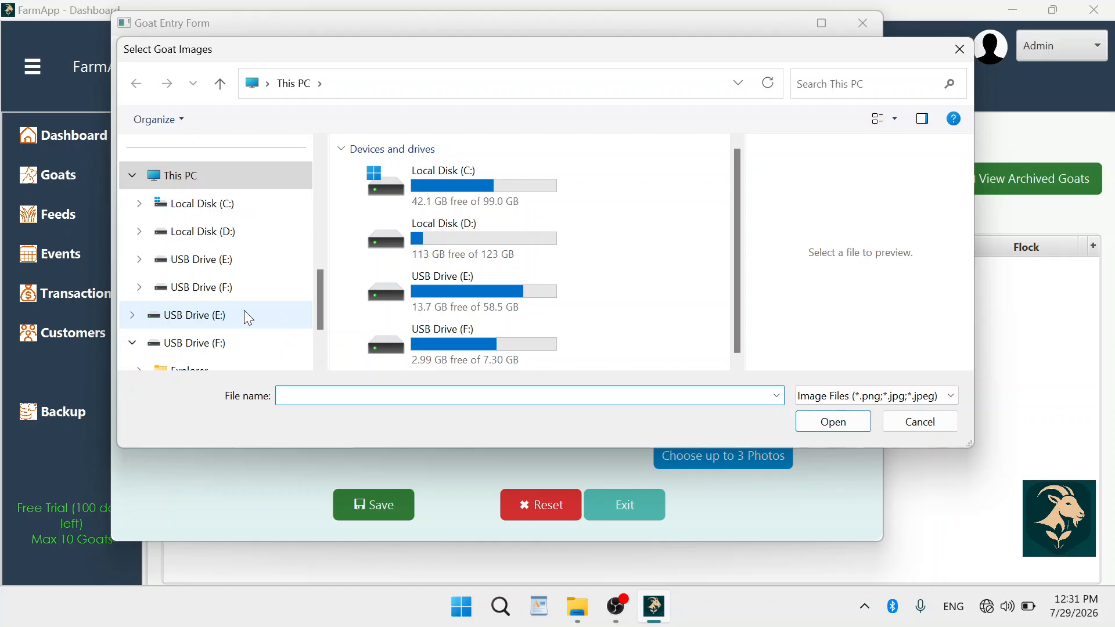
# Select the three newest goat photos on USB Drive (E:) and load them into the form.
pyautogui.click(208, 314)
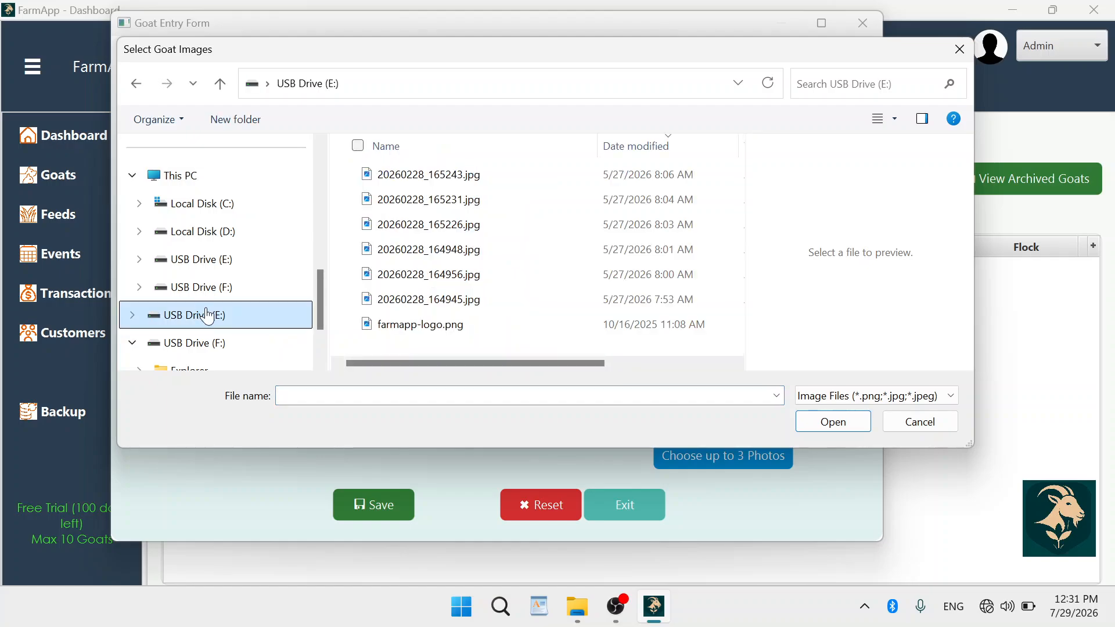
pyautogui.click(352, 175)
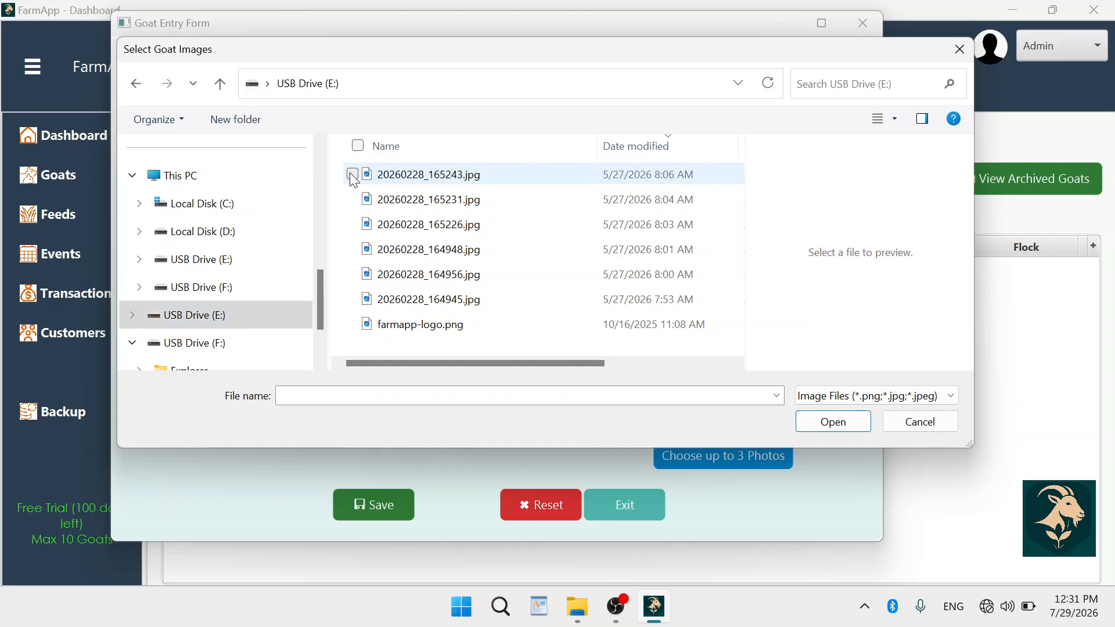
pyautogui.click(352, 199)
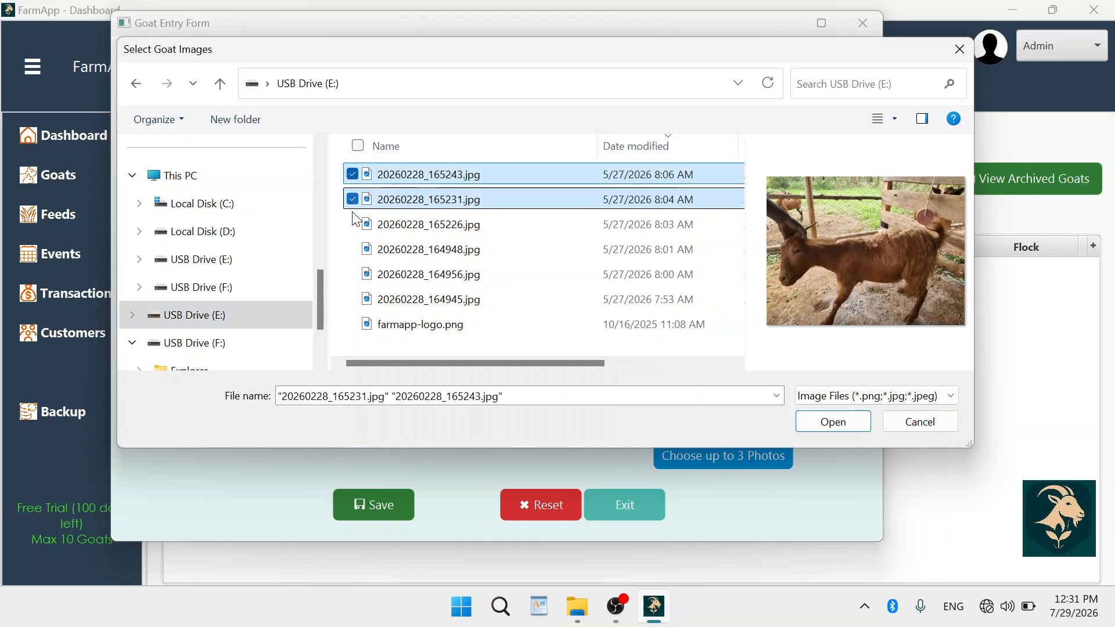
pyautogui.click(353, 224)
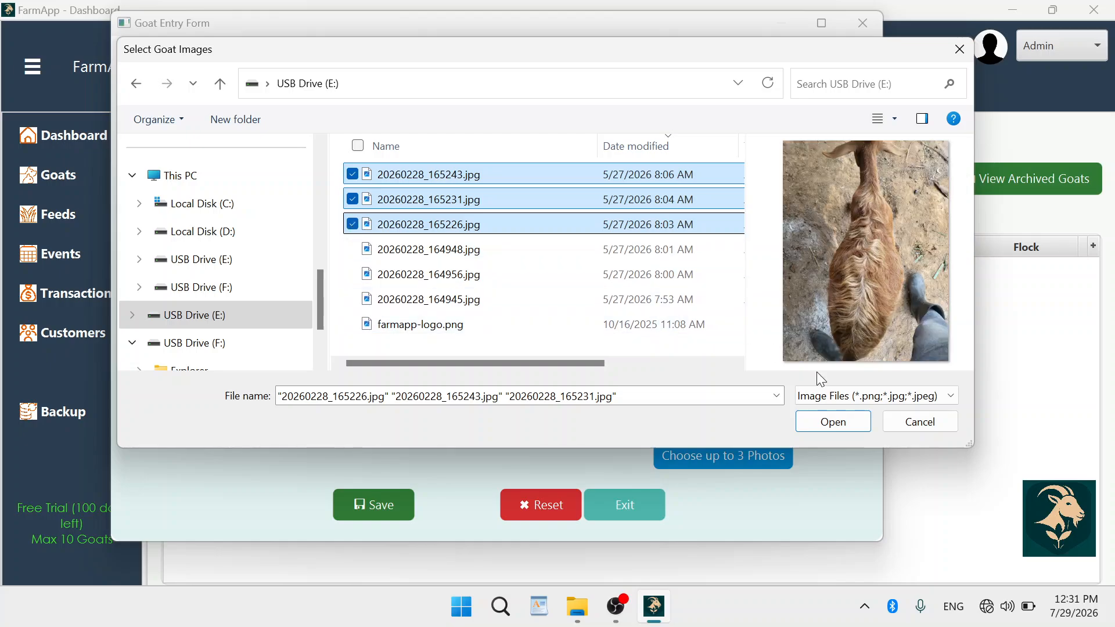
pyautogui.click(833, 422)
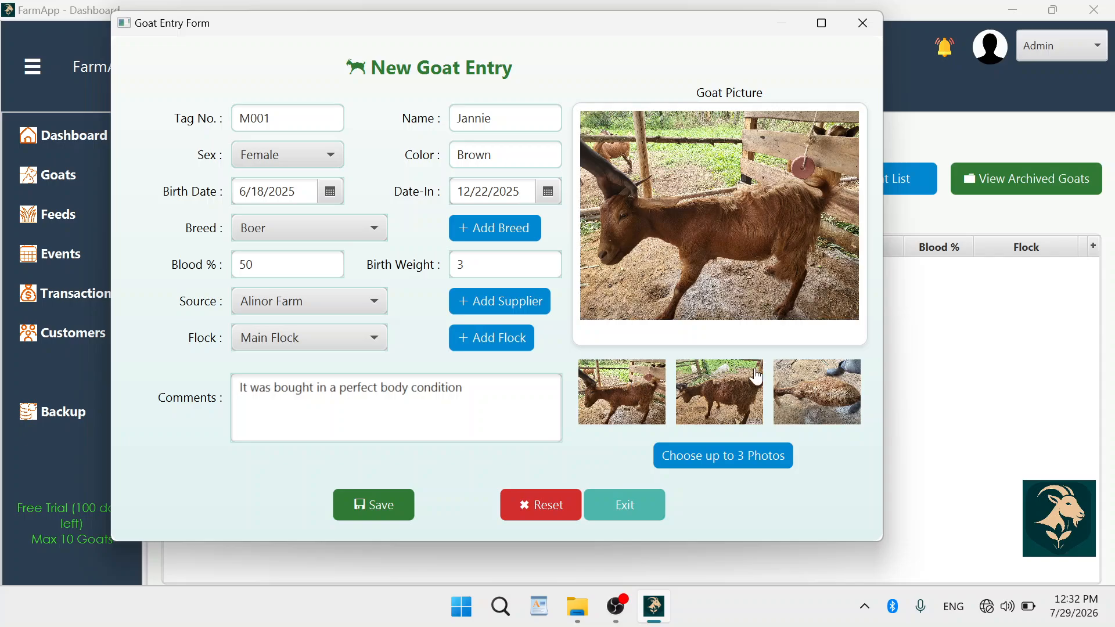
# Cycle through the three photo thumbnails, ending with the third as the main goat picture.
pyautogui.click(734, 385)
pyautogui.click(803, 394)
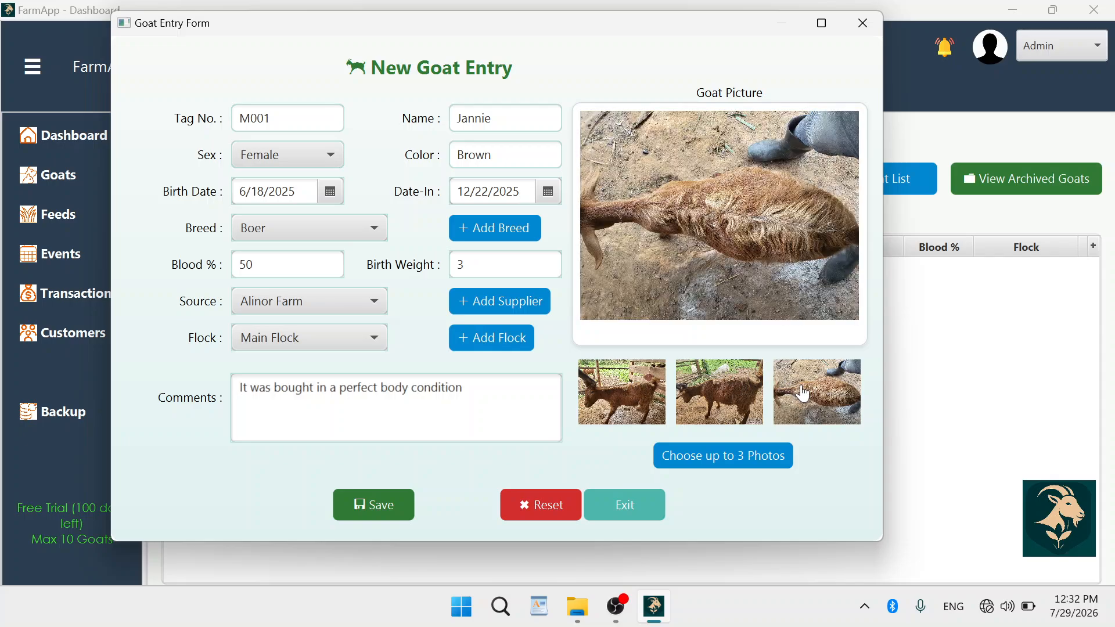
pyautogui.click(713, 393)
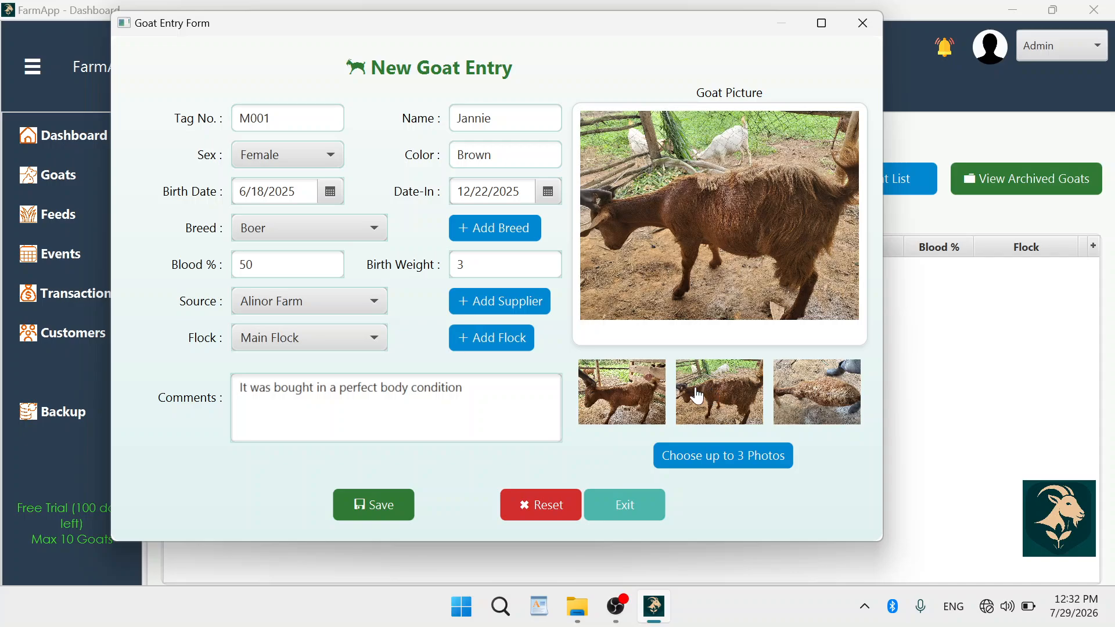
pyautogui.click(625, 410)
pyautogui.click(712, 396)
pyautogui.click(812, 398)
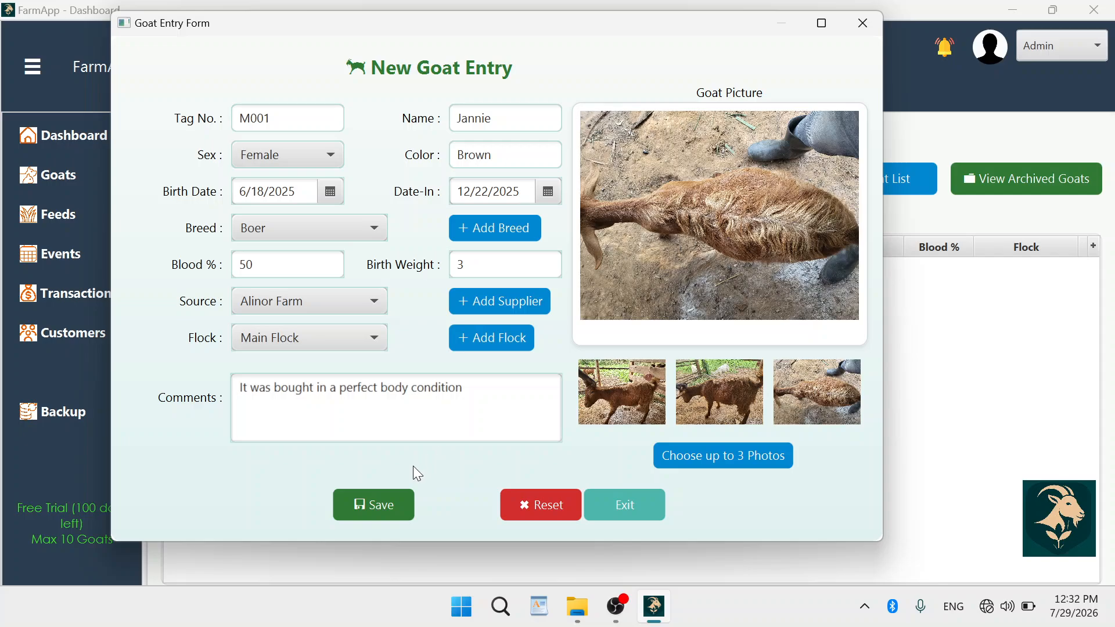
# Save the M001 Jannie goat entry and dismiss the Success confirmation.
pyautogui.click(382, 508)
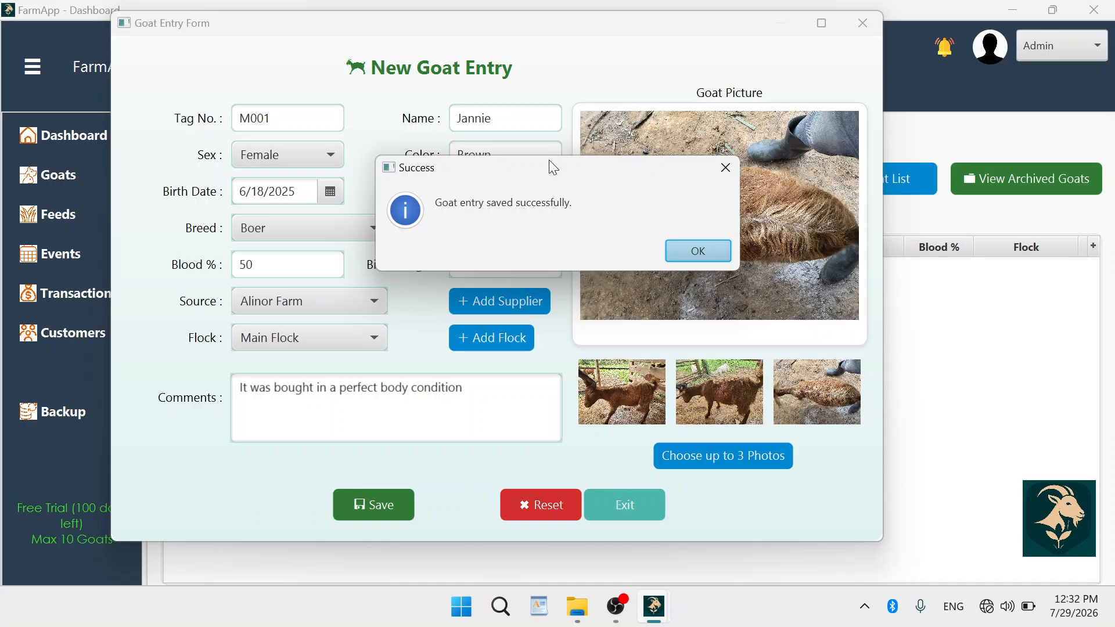
pyautogui.moveTo(548, 161); pyautogui.dragTo(542, 163)
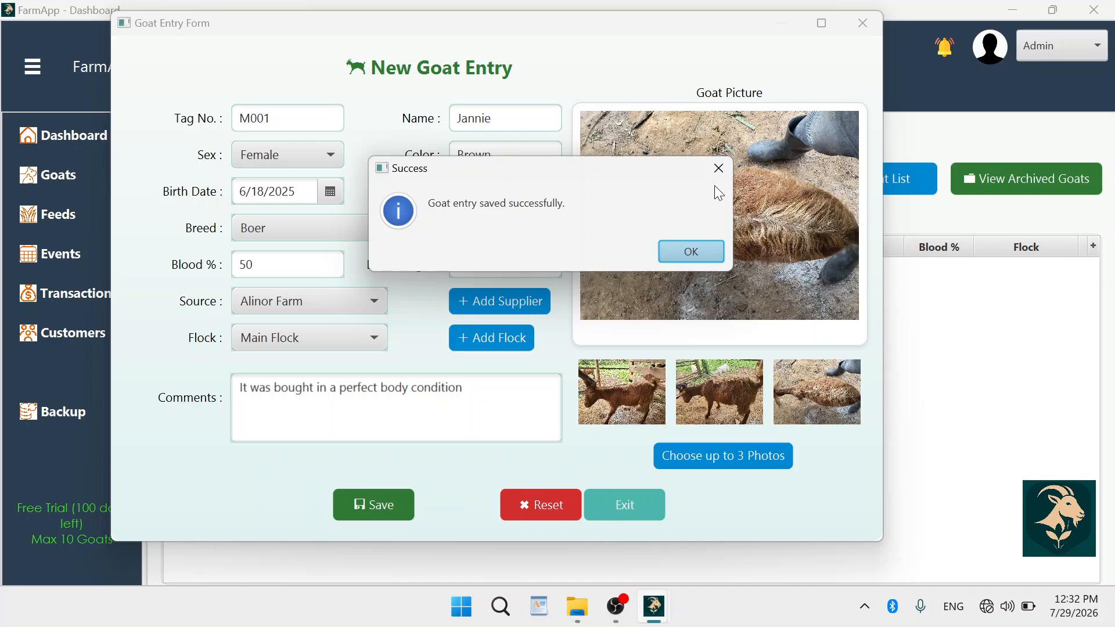
pyautogui.click(682, 252)
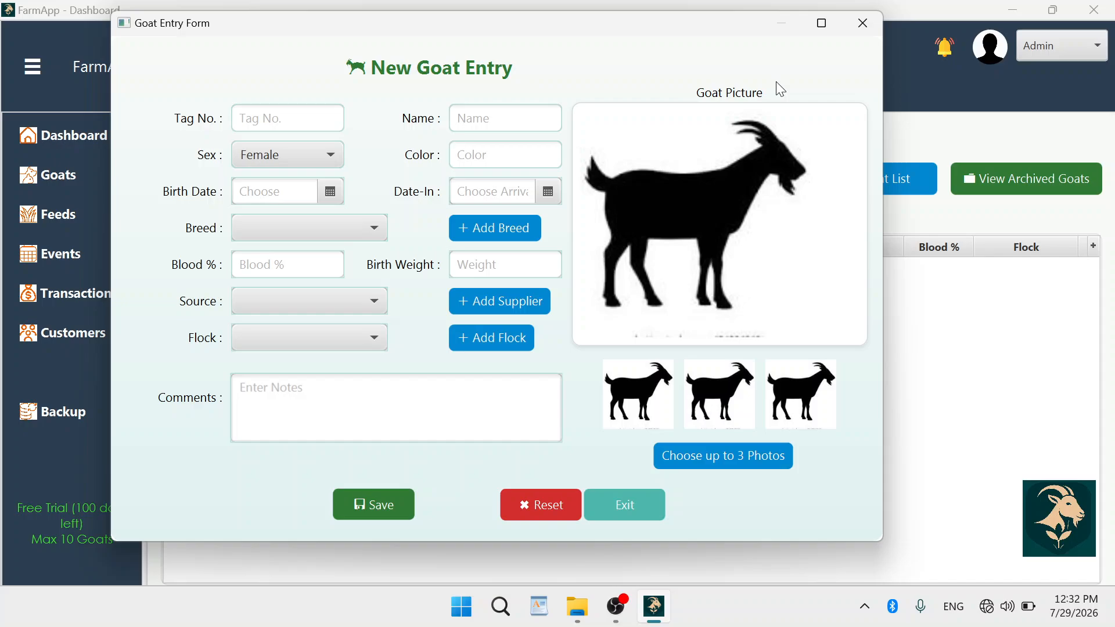
# Close the entry form and scroll the Goats List across to review the M001 Jannie row.
pyautogui.click(868, 21)
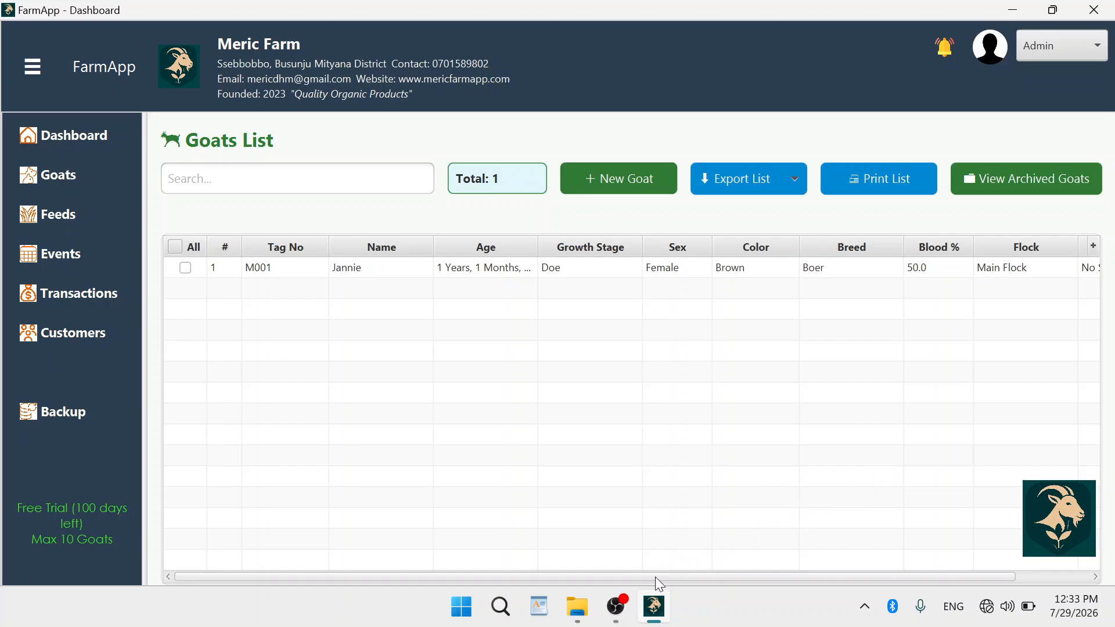
pyautogui.moveTo(678, 580); pyautogui.dragTo(793, 589)
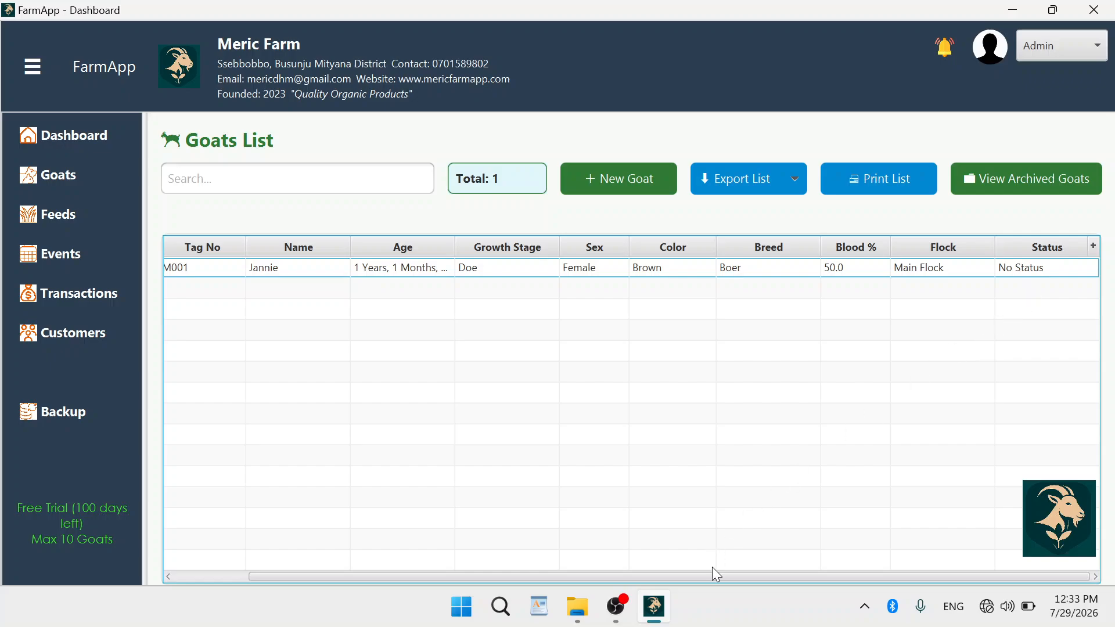
pyautogui.moveTo(712, 576); pyautogui.dragTo(546, 584)
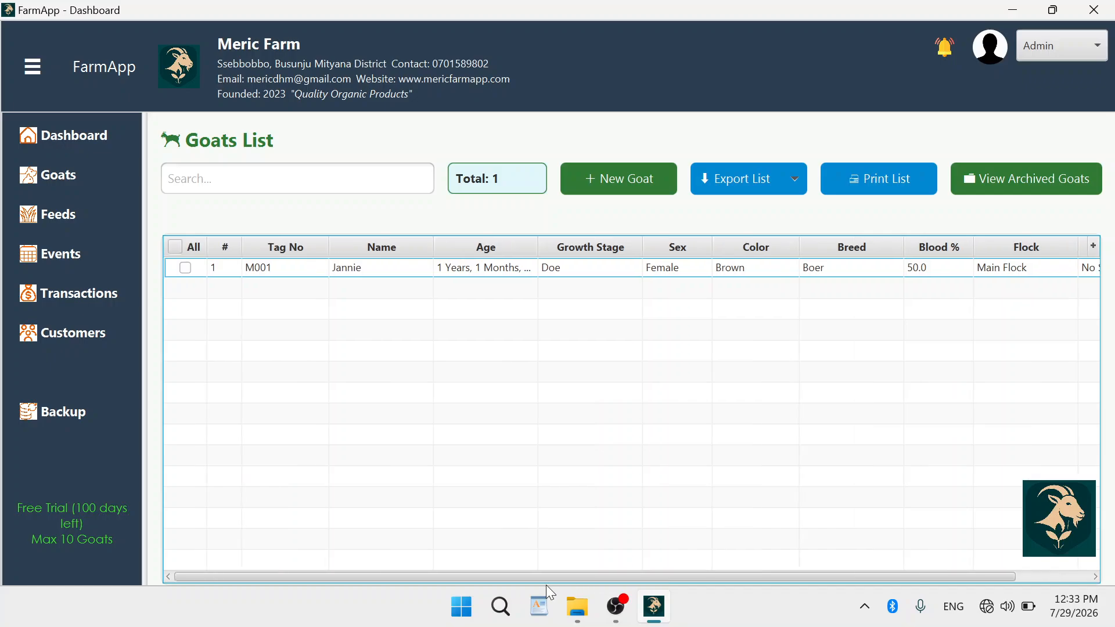